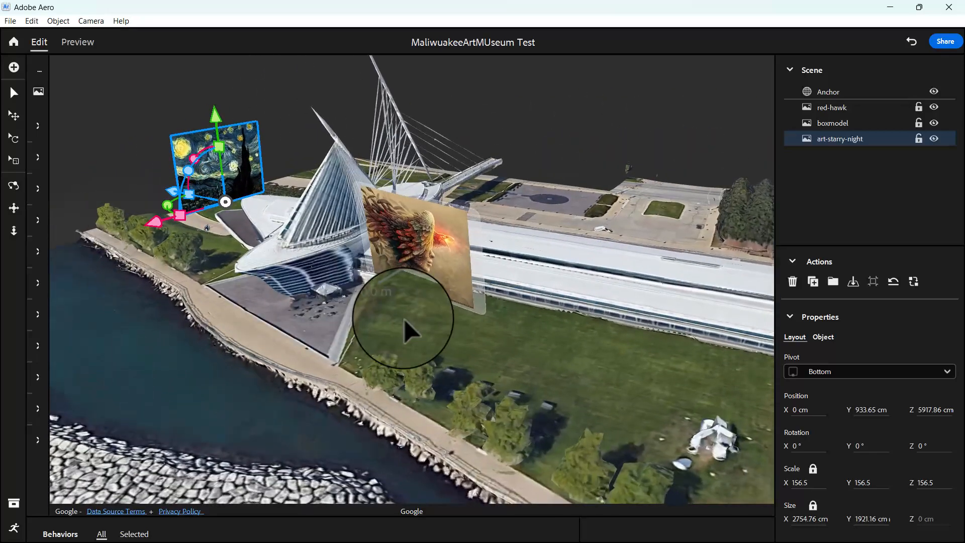
Widen the narrow starter assets list so that its category names can be read.
click(404, 318)
right_drag(404, 319, 528, 306)
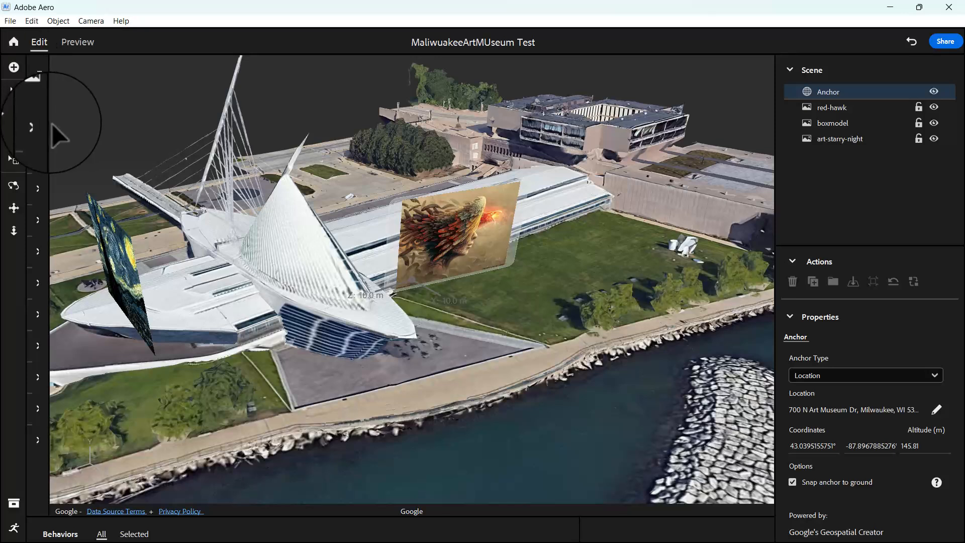
drag(49, 125, 163, 124)
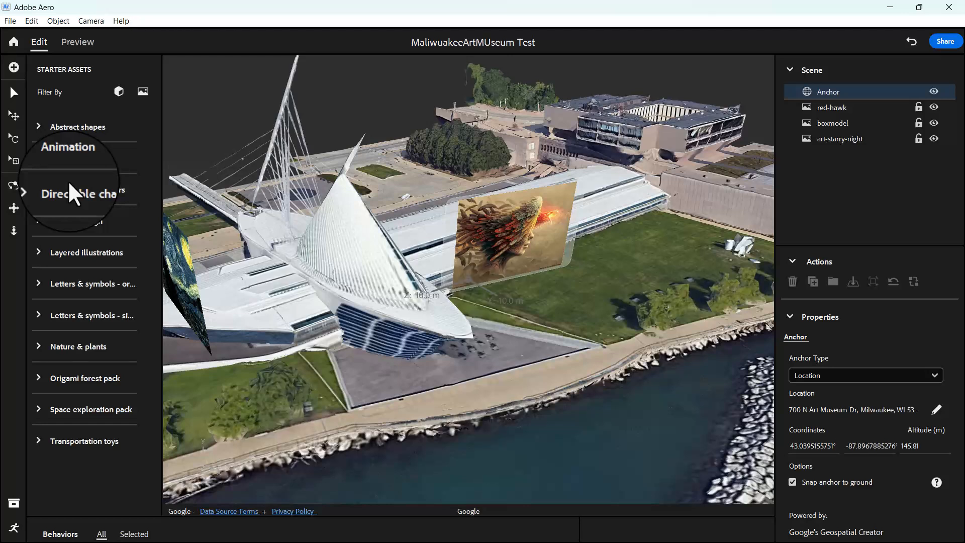
Add the Jellyfish from the Animation starter assets to the museum scene.
click(41, 343)
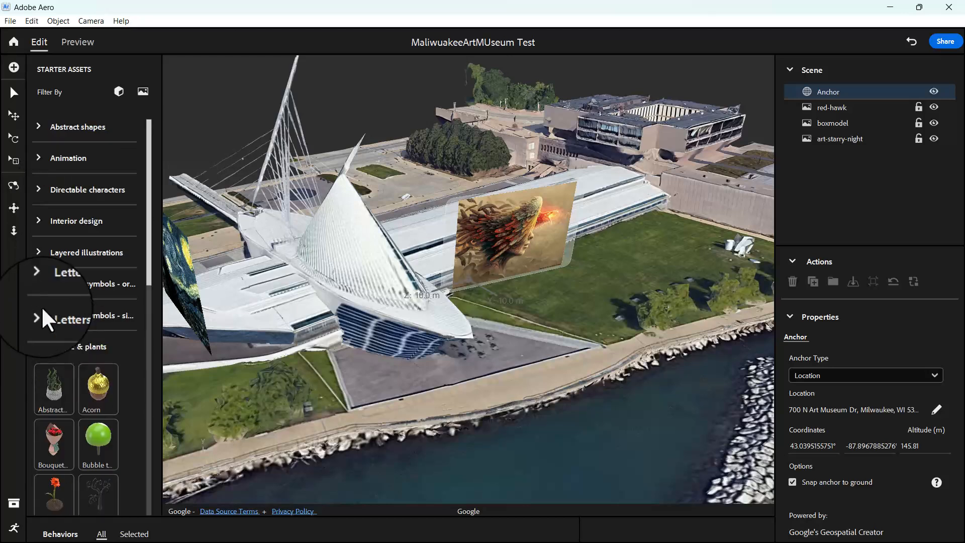
click(35, 187)
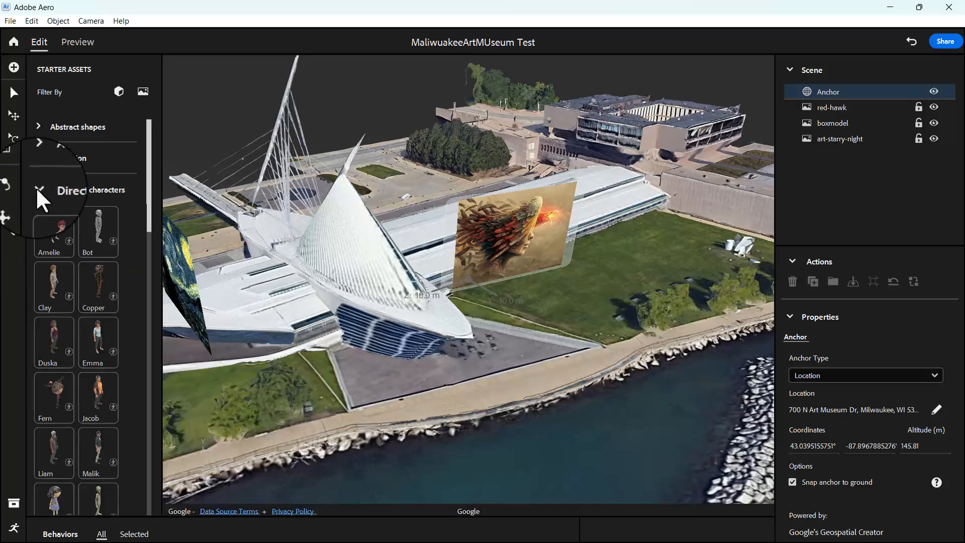
click(36, 158)
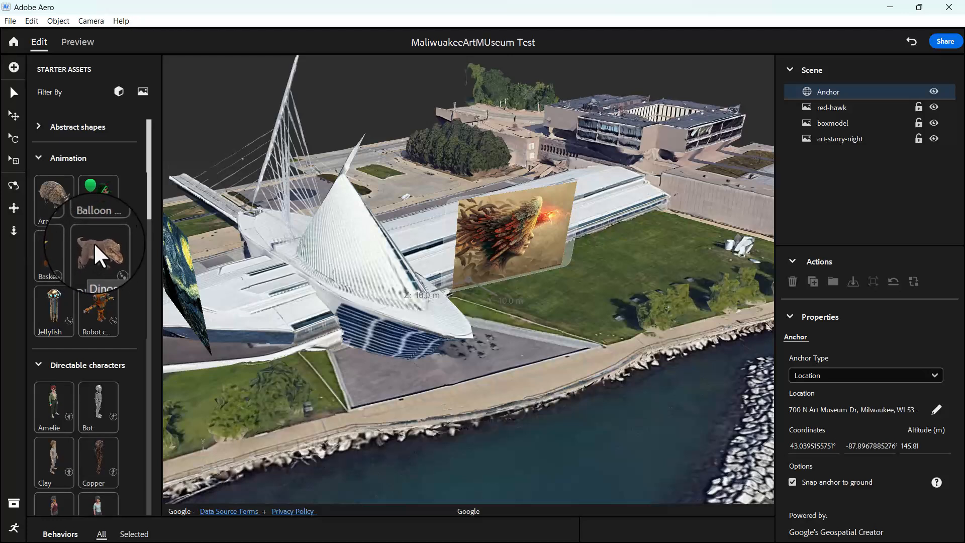
click(52, 306)
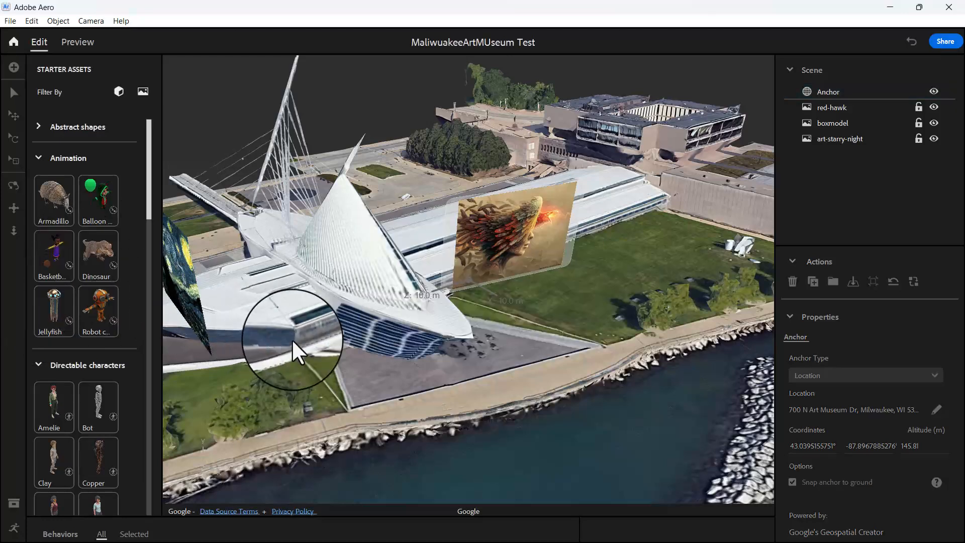
Move the jellyfish into the water at about X 7872 cm, Z 8153 cm and enlarge it uniformly to a scale of about 33.7.
drag(527, 319, 681, 432)
scroll(647, 417, down, 5)
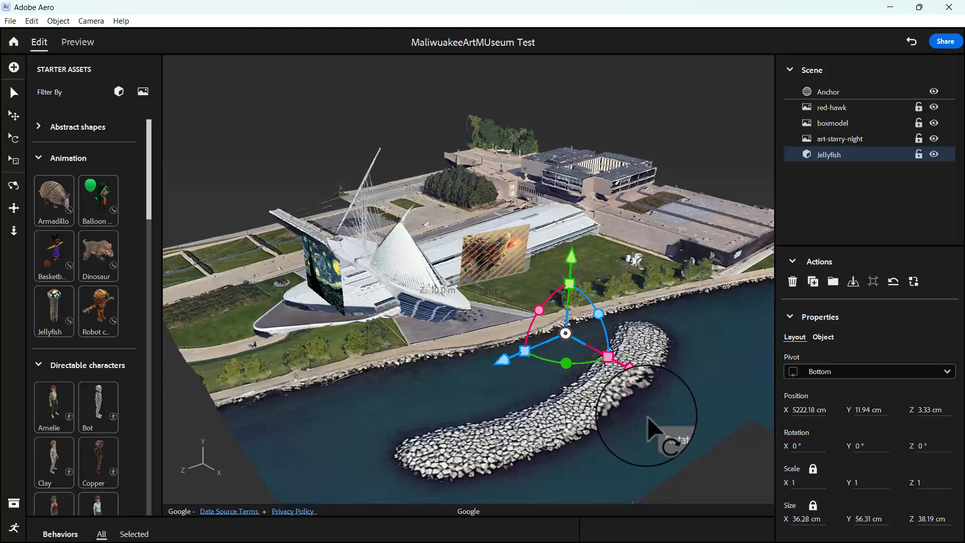
drag(488, 359, 241, 520)
drag(399, 449, 505, 534)
drag(402, 413, 437, 95)
right_drag(542, 343, 613, 310)
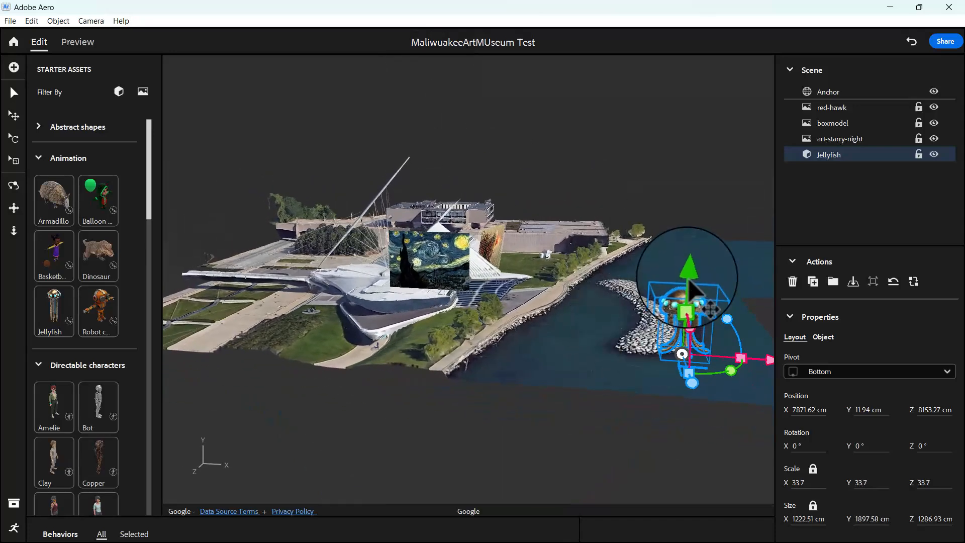
Sink the jellyfish to about Y -1524 cm and shift it to about X 7297 cm, Z 7920 cm, beside the end of the breakwater.
drag(691, 286, 690, 328)
right_drag(754, 366, 606, 353)
right_drag(328, 398, 353, 387)
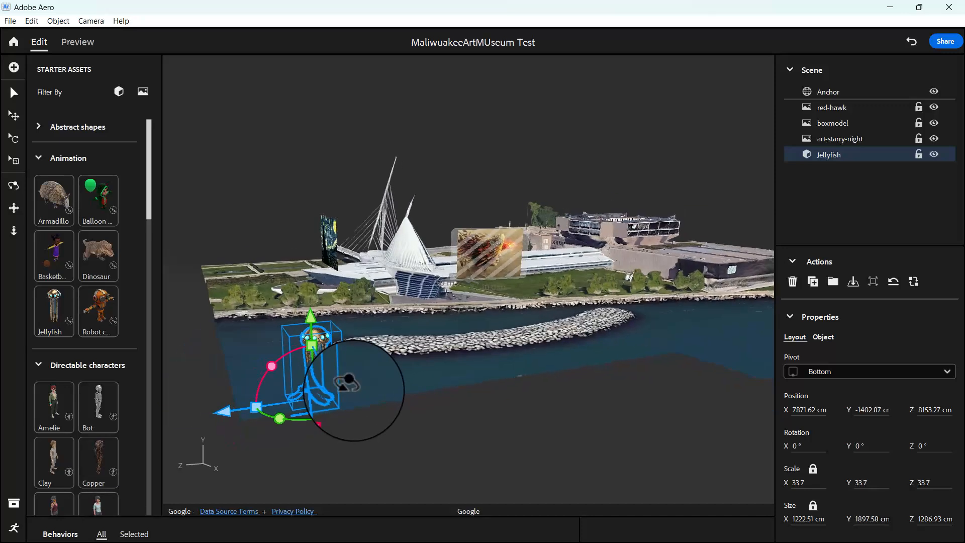
drag(225, 409, 234, 408)
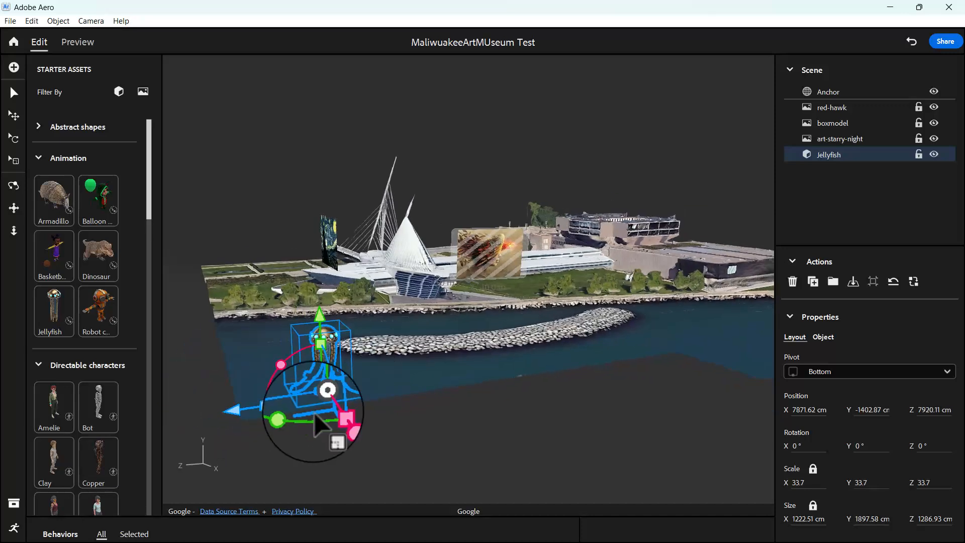
drag(344, 422, 341, 418)
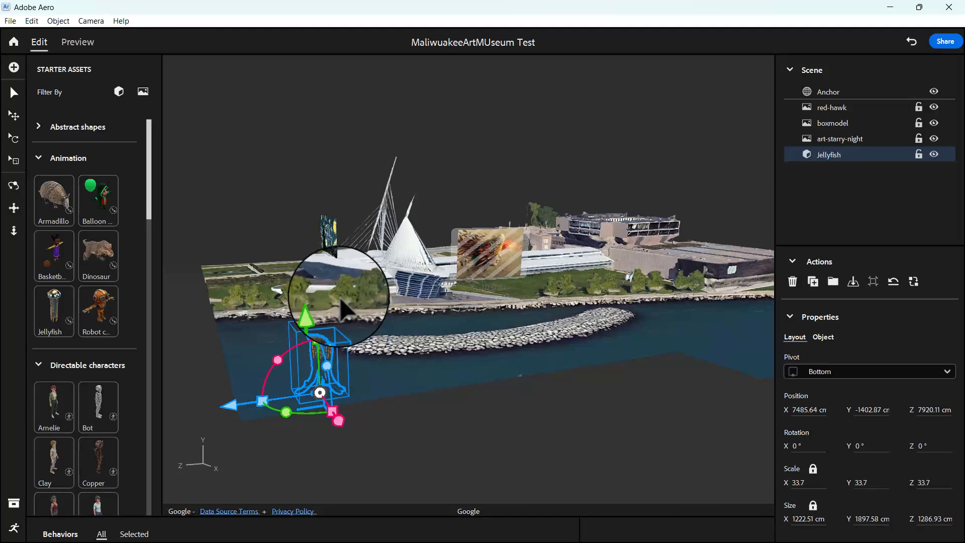
drag(317, 309, 320, 337)
drag(337, 423, 376, 391)
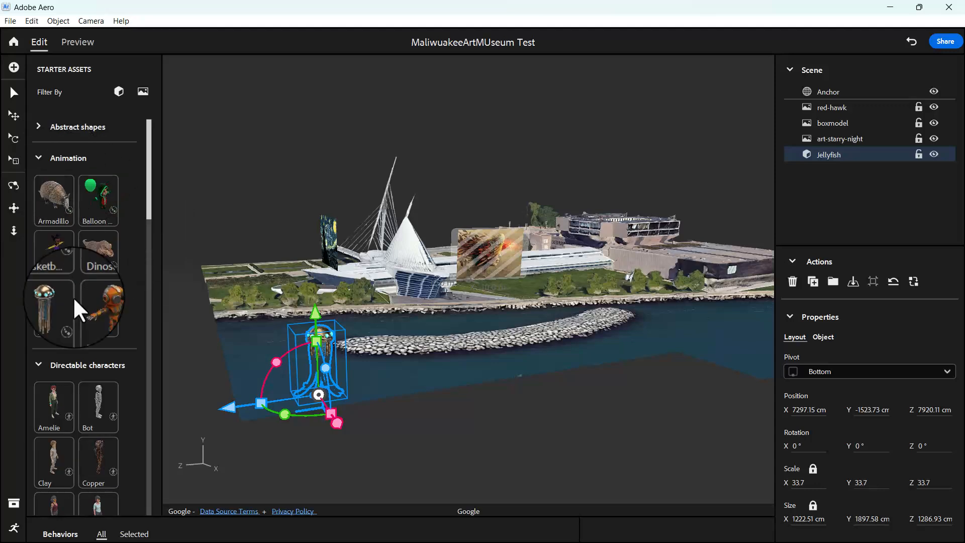
Add the Ornate M letter from the ornate Letters & symbols starter assets to the scene.
scroll(73, 296, down, 10)
scroll(74, 213, up, 3)
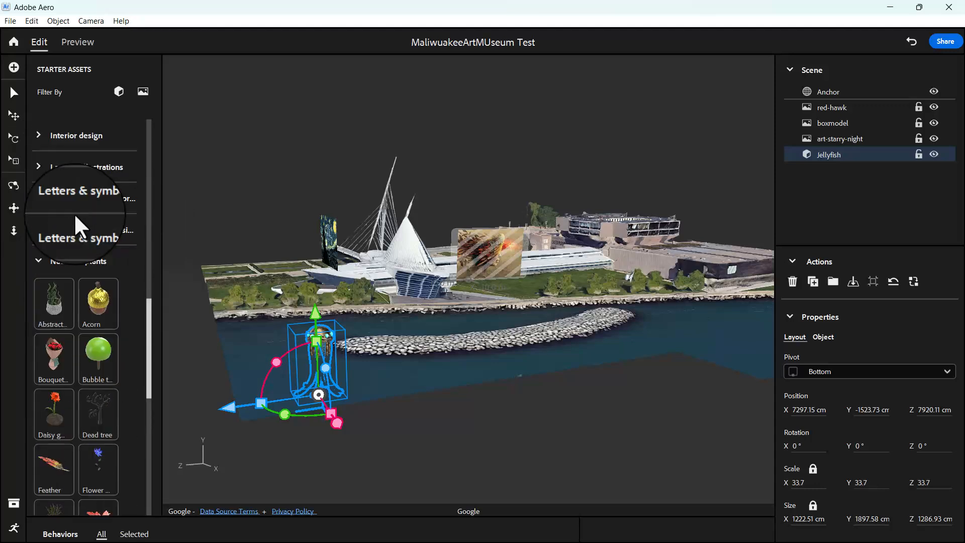
click(38, 257)
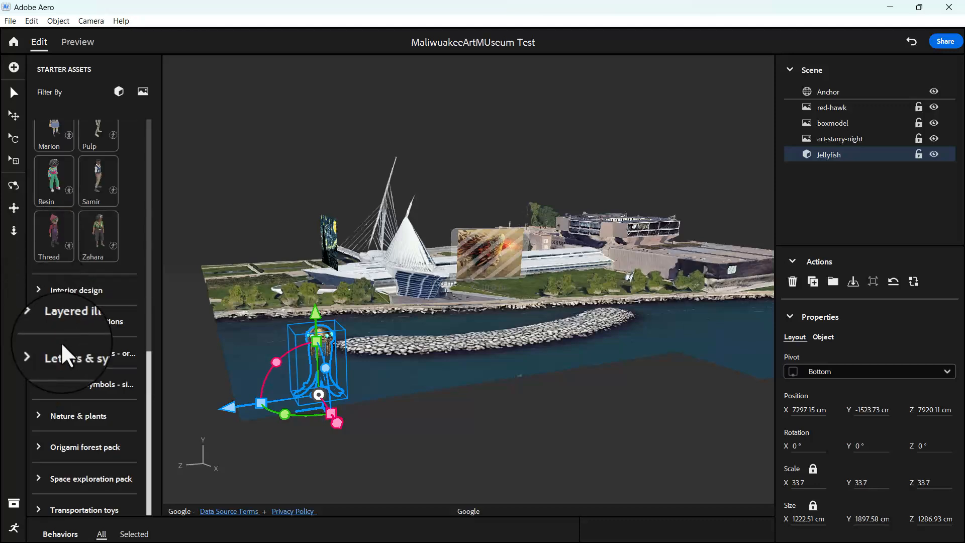
click(39, 350)
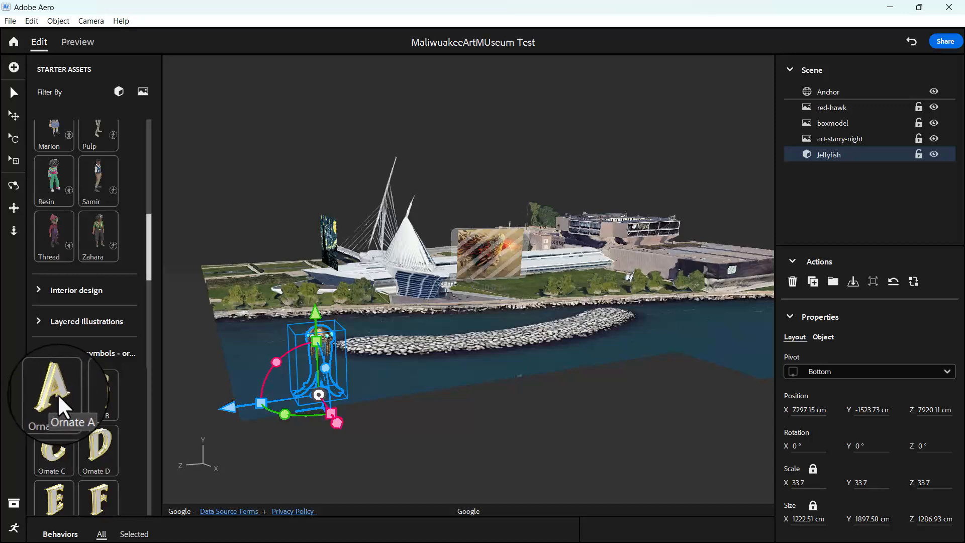
drag(146, 267, 149, 306)
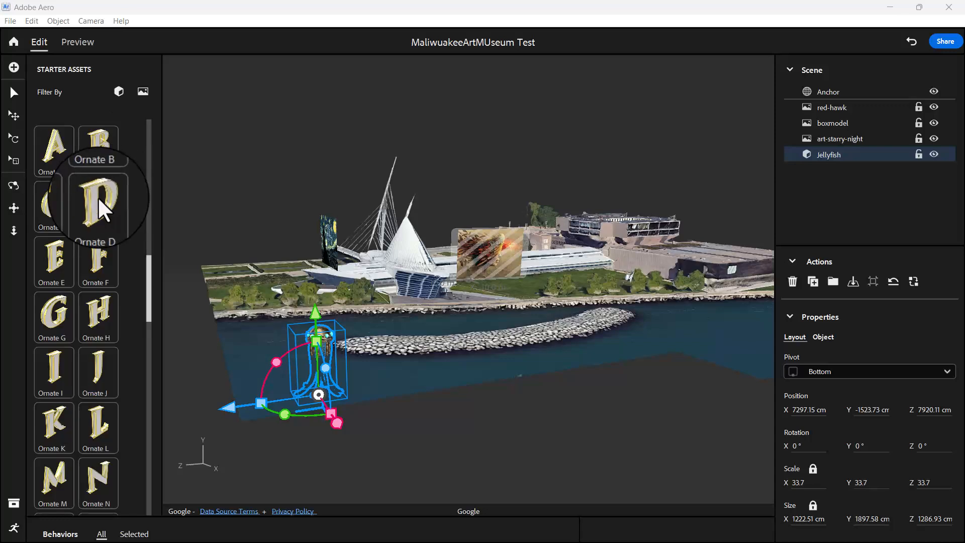
scroll(148, 276, down, 2)
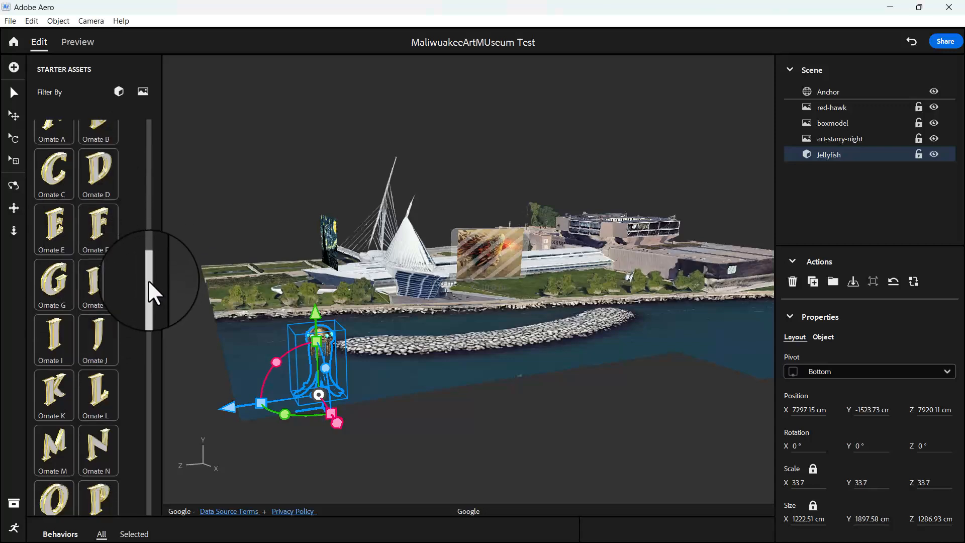
click(56, 438)
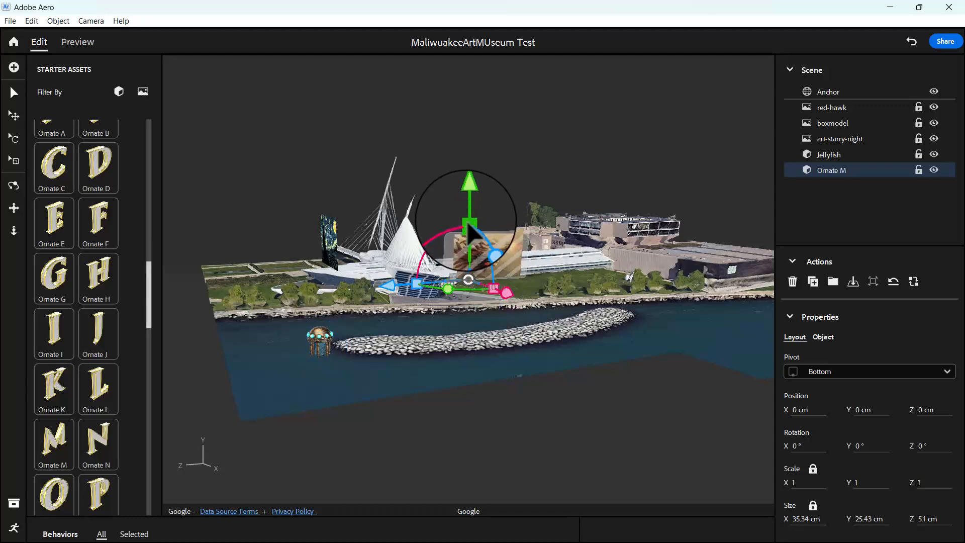
Enlarge the Ornate M letter uniformly to a scale of about 62.4.
drag(468, 225, 451, 90)
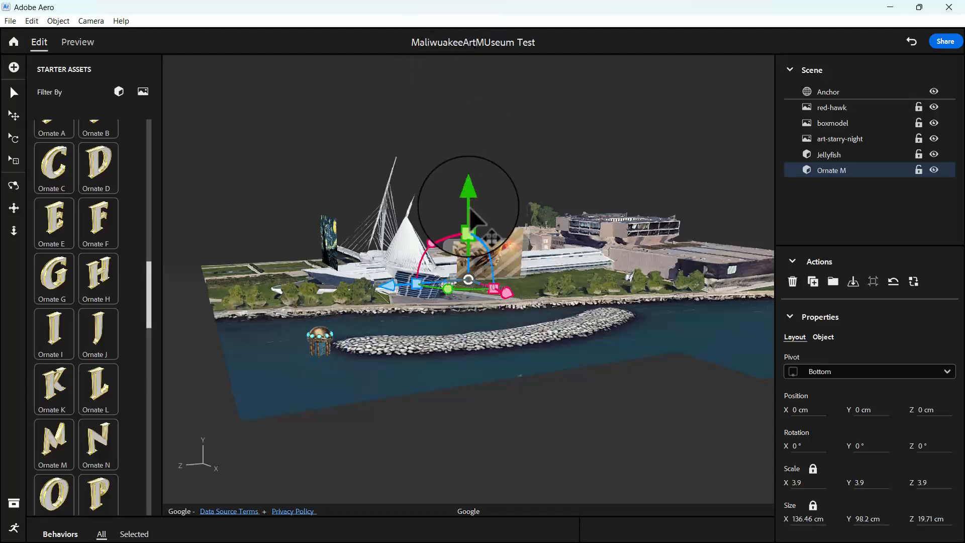
drag(469, 230, 461, 75)
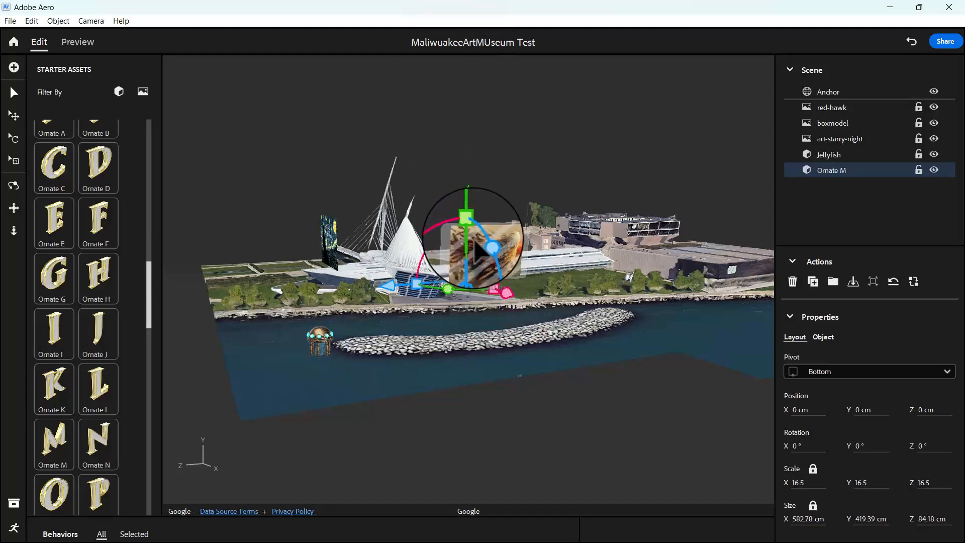
drag(470, 227, 470, 62)
drag(469, 221, 465, 64)
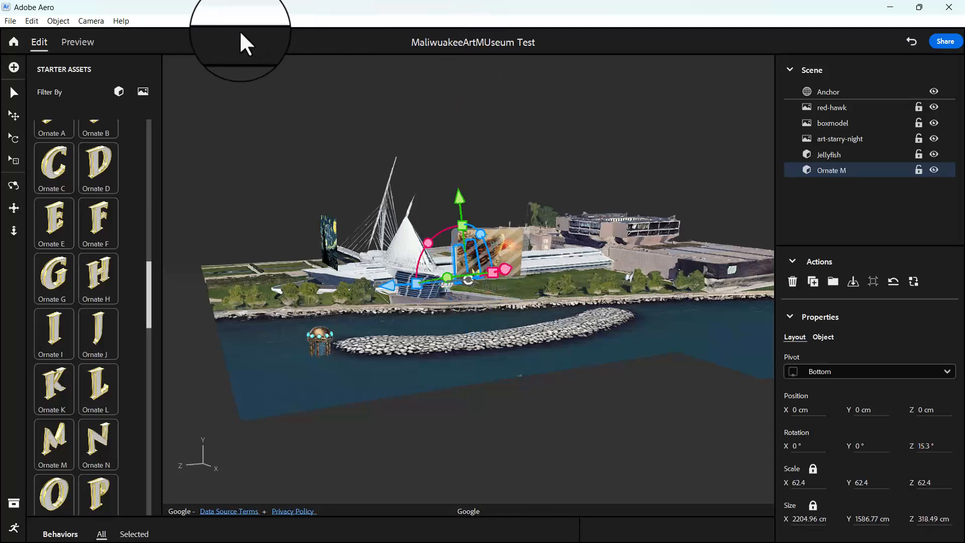
click(911, 41)
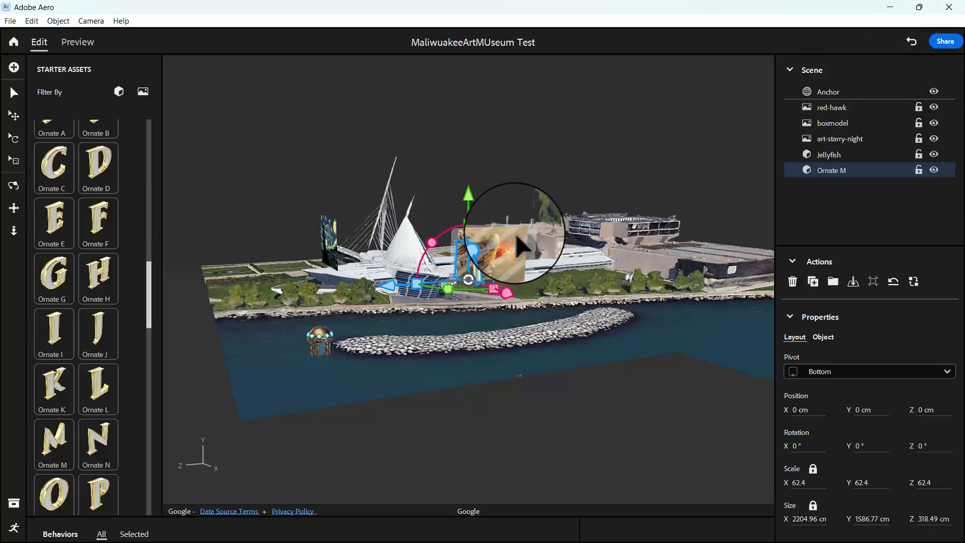
drag(472, 230, 472, 195)
drag(482, 79, 481, 79)
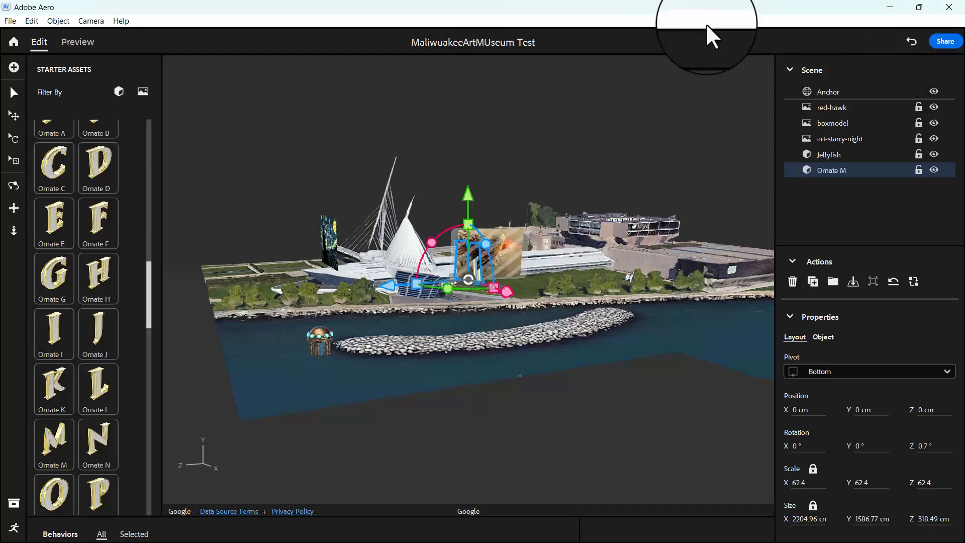
click(911, 42)
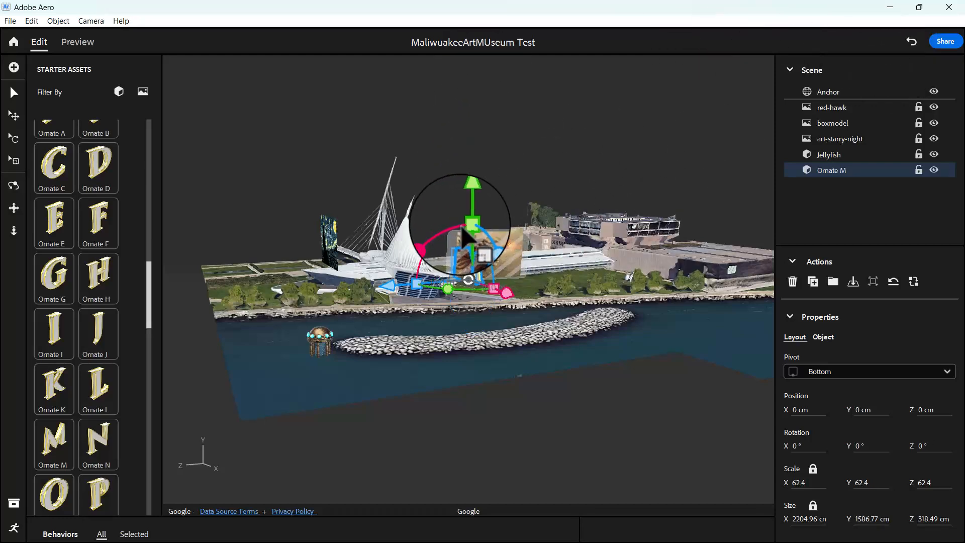
Place the M over the breakwater at about X 8518 cm, turned to about 262° around Y, with a uniform scale of about 103.2.
drag(469, 230, 491, 64)
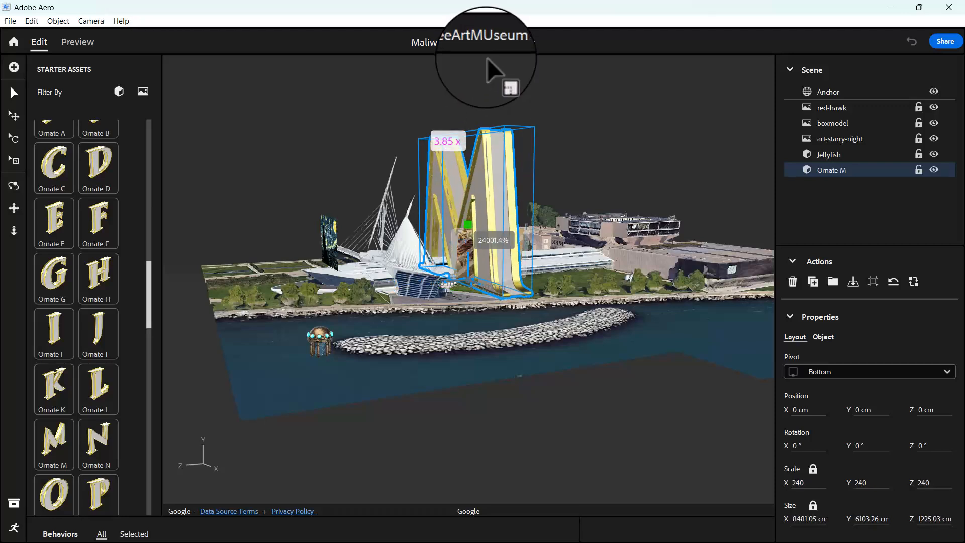
drag(507, 294, 653, 375)
drag(576, 334, 424, 310)
right_drag(643, 366, 221, 409)
drag(459, 197, 450, 201)
drag(403, 133, 415, 172)
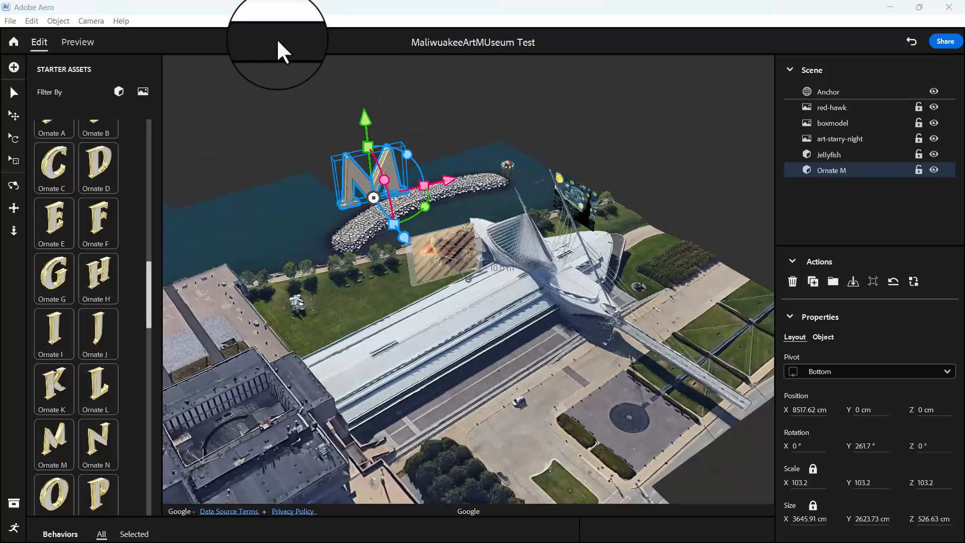
Align the M with the rock breakwater at about X 7224 cm, Z -1042 cm, rotated to about 279° around Y.
mouse_move(423, 204)
mouse_down()
mouse_move(440, 194)
mouse_move(430, 204)
mouse_up()
mouse_move(427, 241)
mouse_down()
mouse_move(425, 229)
mouse_move(440, 232)
mouse_up()
mouse_move(423, 182)
mouse_down()
mouse_move(442, 200)
mouse_move(433, 197)
mouse_up()
drag(426, 254, 407, 226)
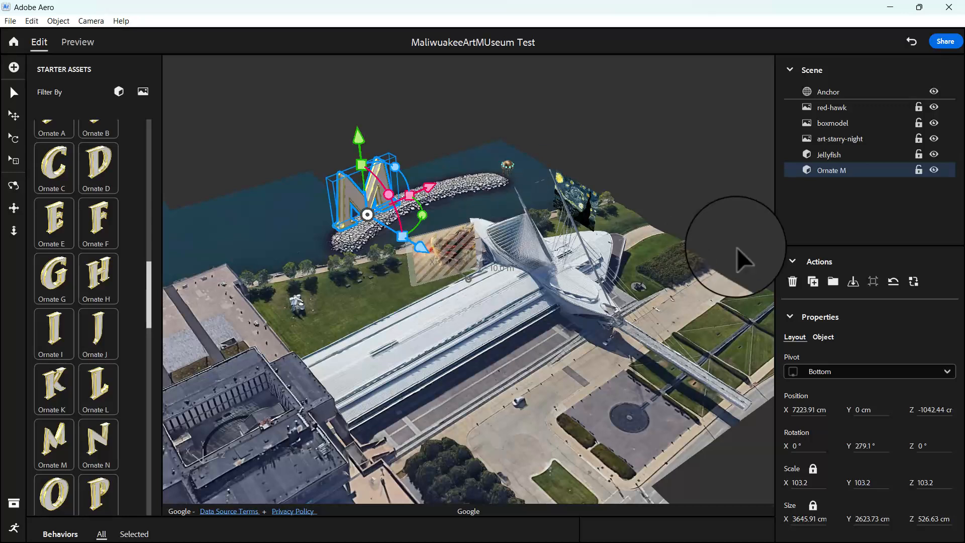
Duplicate the M and move the copy along the breakwater to about X 7790 cm, Z 2496 cm.
click(813, 281)
drag(434, 193, 482, 172)
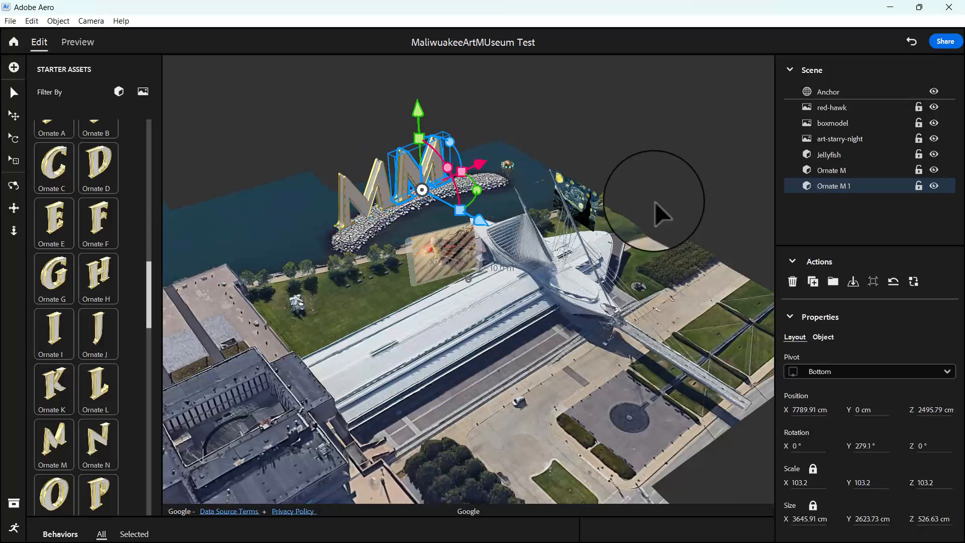
Replace the duplicated M with the model file Ornate A.glb from the Letters & symbols - ornate folder.
click(912, 285)
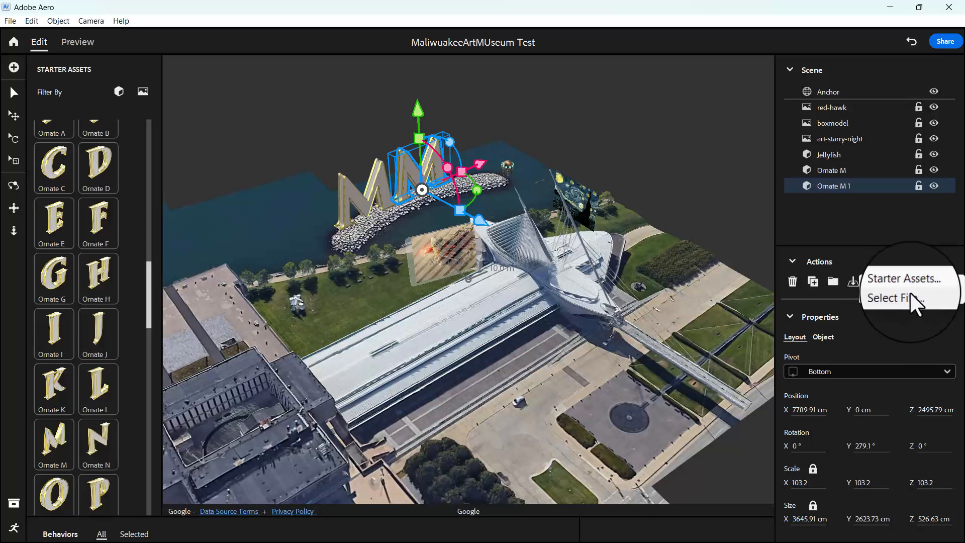
click(915, 288)
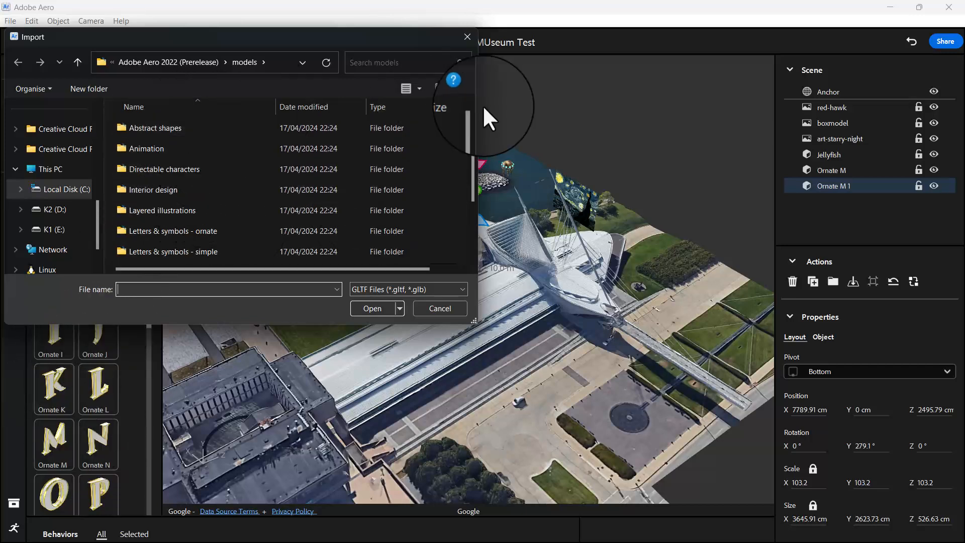
drag(472, 129, 479, 161)
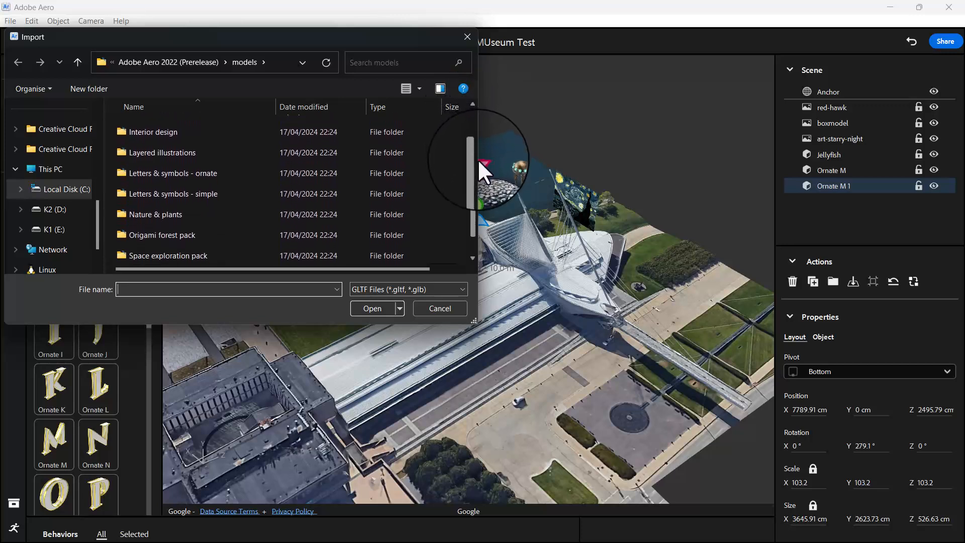
double_click(171, 171)
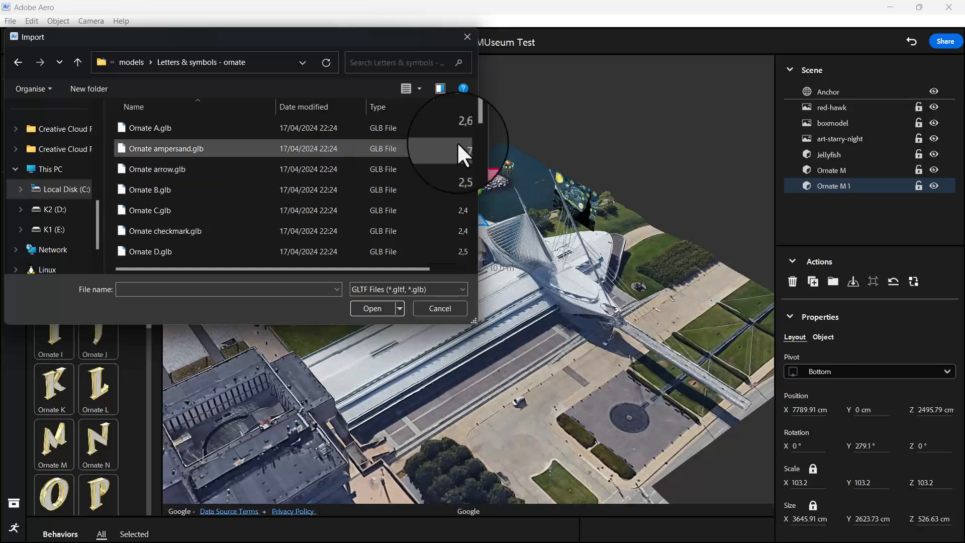
mouse_move(471, 122)
mouse_down()
mouse_move(471, 134)
mouse_move(471, 125)
mouse_up()
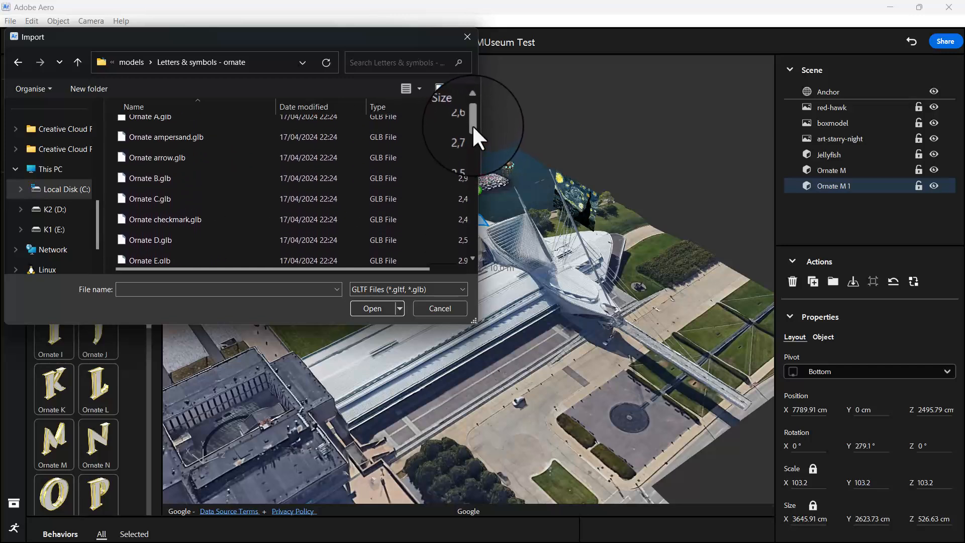
double_click(138, 121)
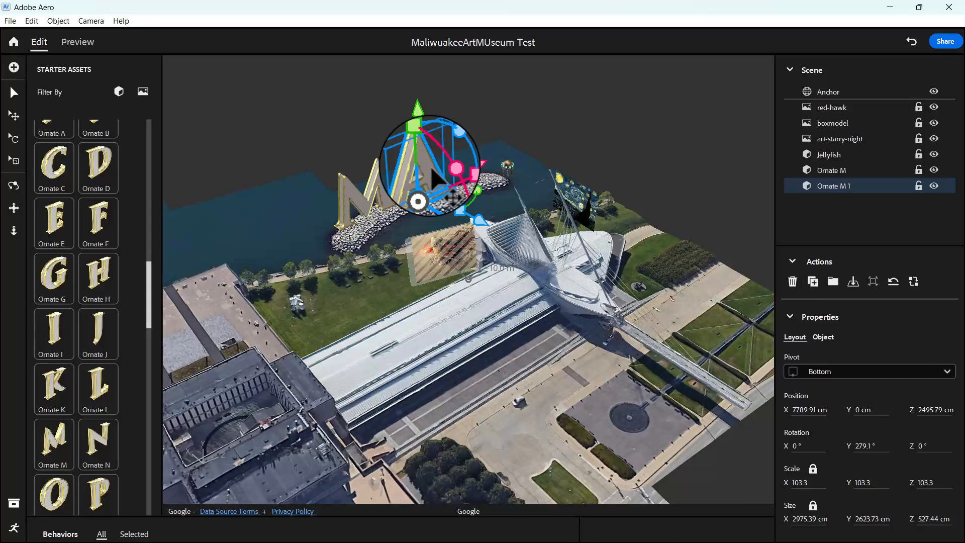
Duplicate the Ornate M and move the copy past the A to about X 8255 cm, Z 5404 cm.
click(378, 196)
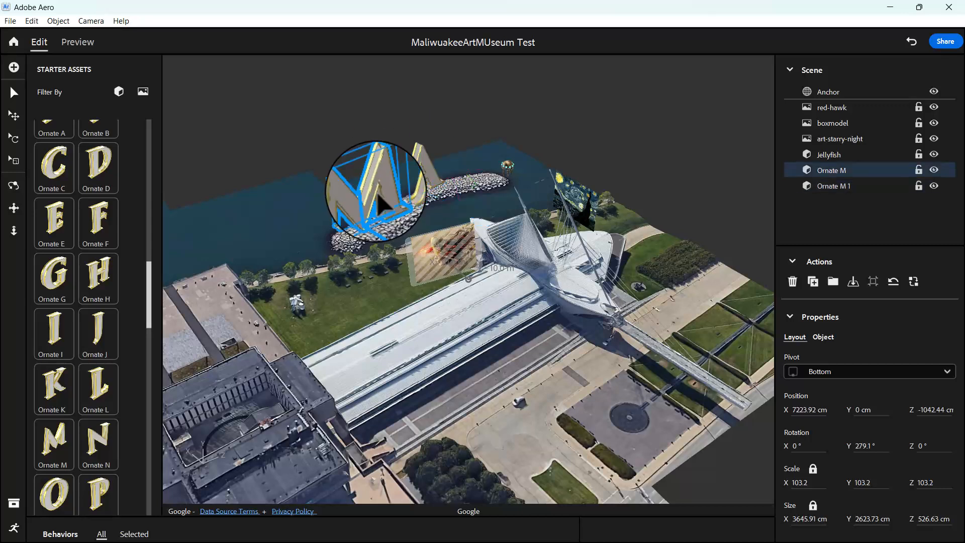
click(812, 278)
drag(424, 182, 516, 149)
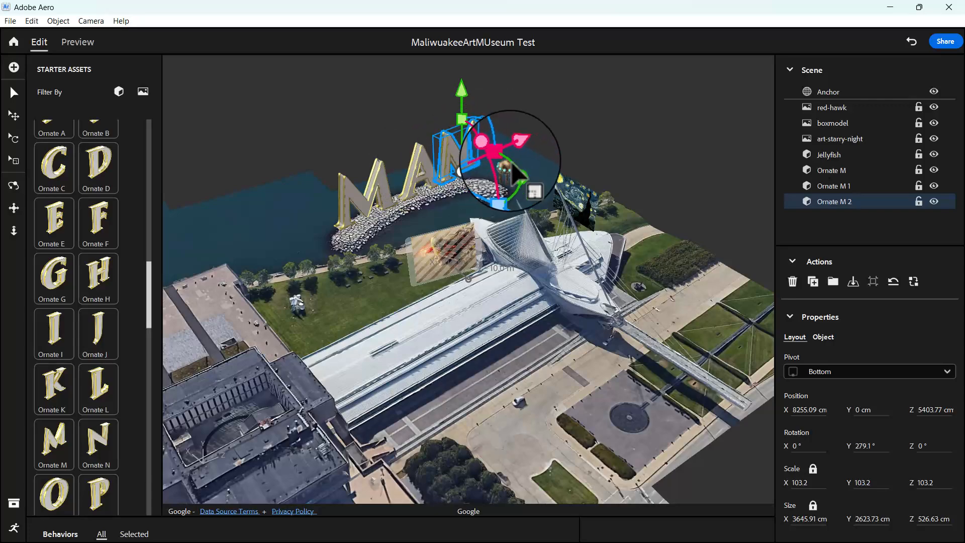
Select all three letters, rotate them together to about 349.6° around Y, and scale them uniformly to about 0.8.
click(583, 229)
drag(636, 206, 214, 178)
click(488, 357)
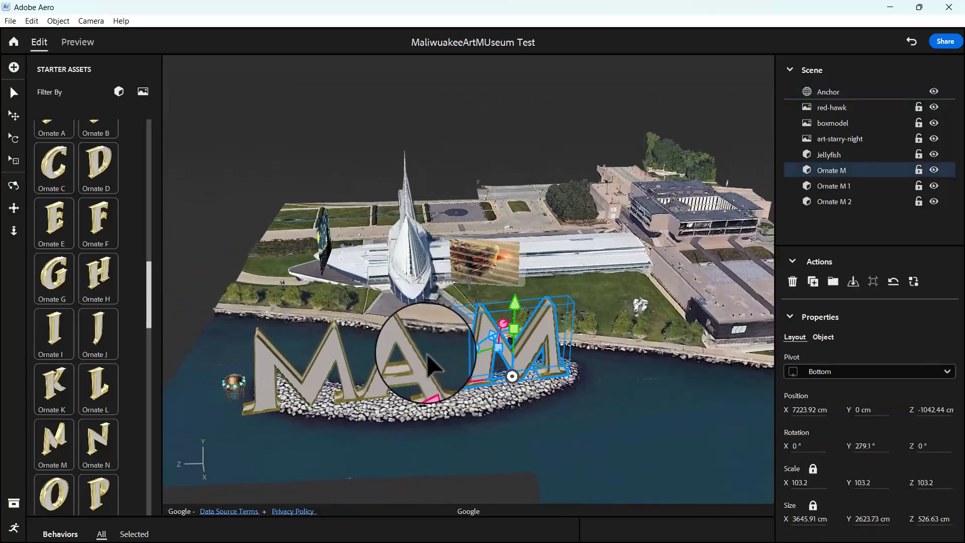
shift+click(397, 340)
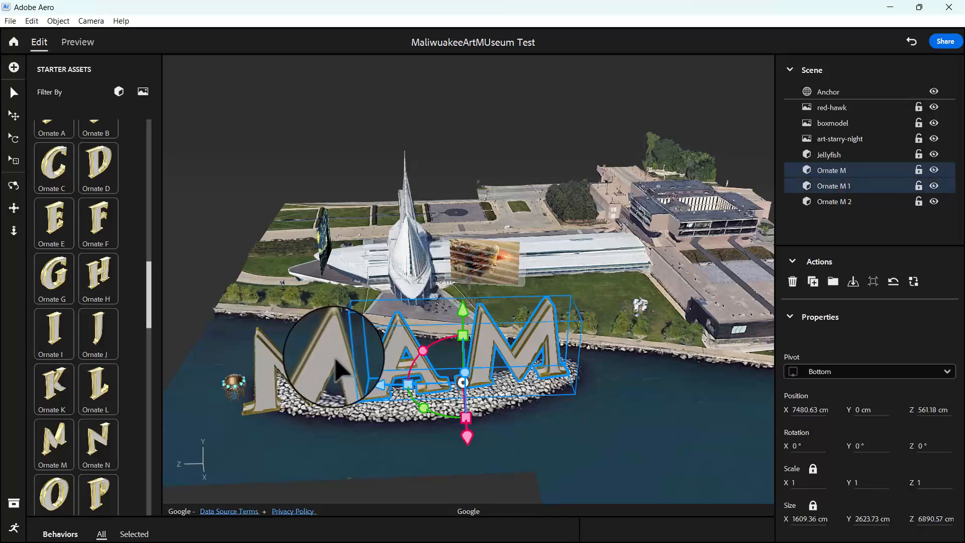
shift+click(333, 359)
drag(368, 418, 392, 448)
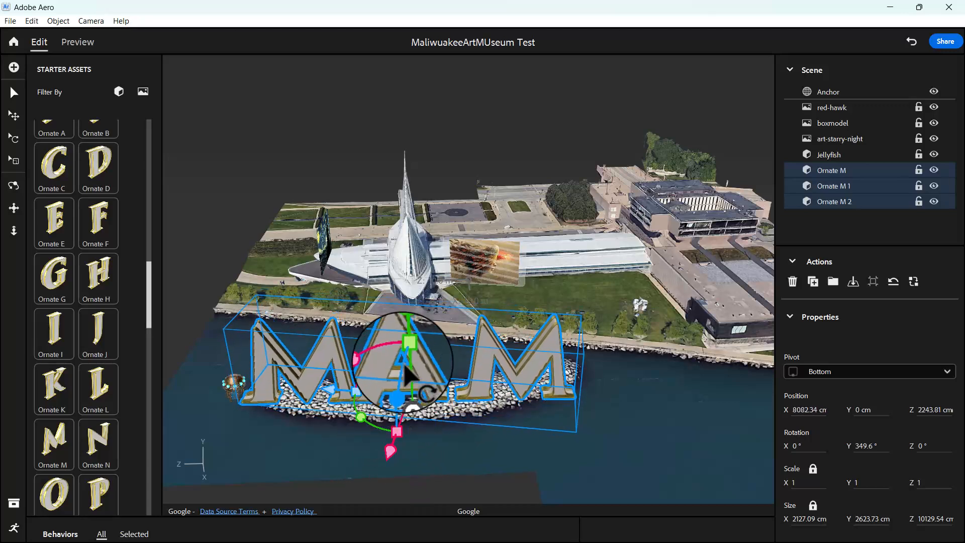
drag(410, 360, 413, 372)
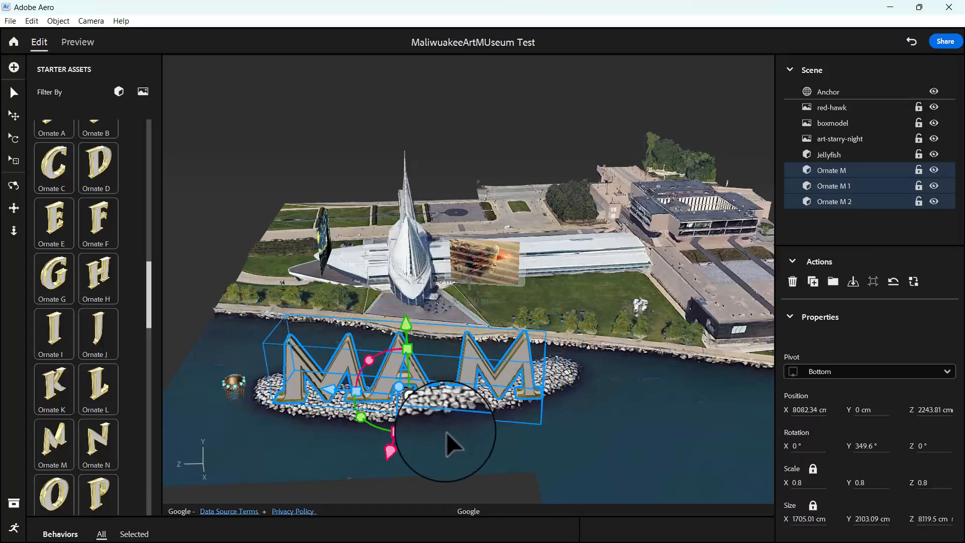
Nudge the original Ornate M toward the breakwater and turn it slightly around Y to follow the curve of the rocks.
drag(557, 435, 374, 473)
right_drag(379, 483, 393, 473)
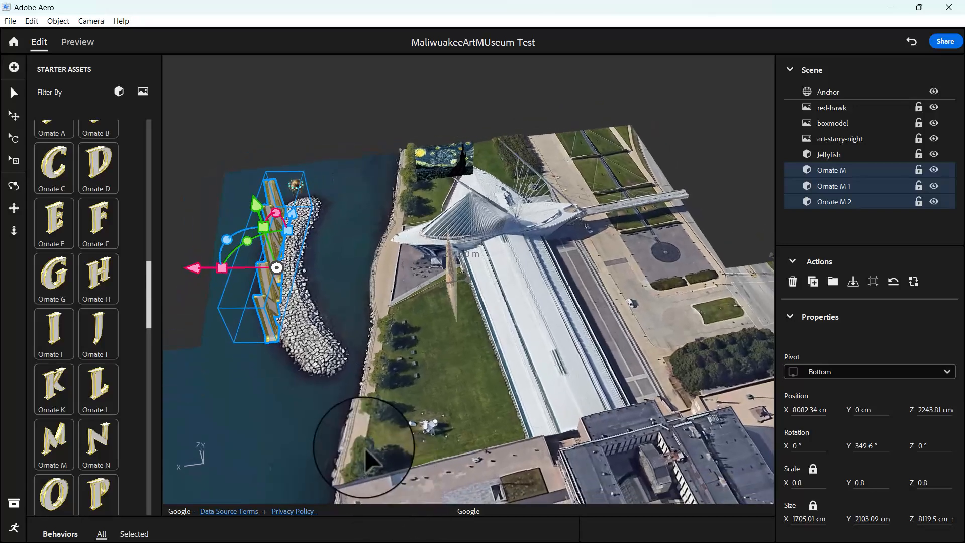
click(332, 387)
click(262, 313)
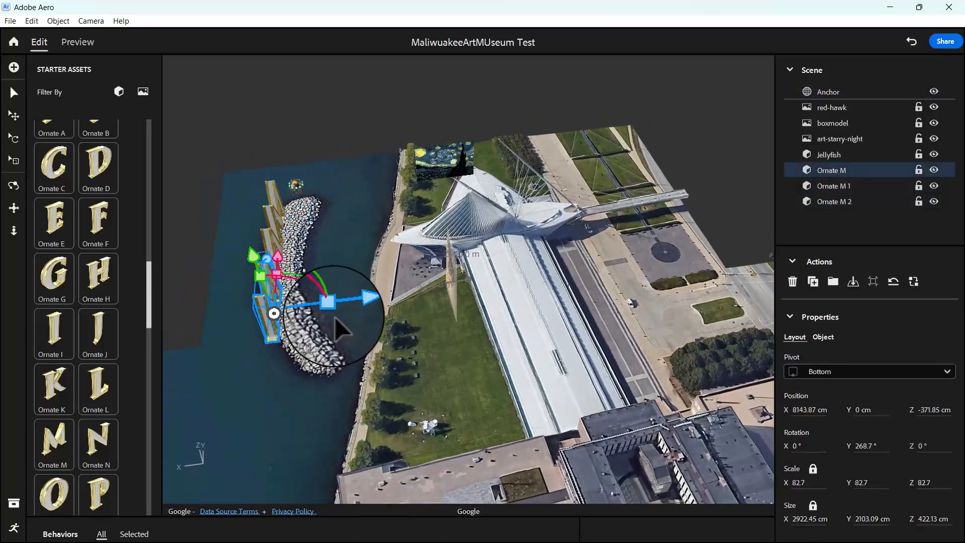
drag(319, 279, 708, 239)
click(354, 297)
Lower all three letters together to about Y -176 cm and nudge them slightly further down onto the breakwater rocks.
mouse_move(715, 243)
right_down()
mouse_move(705, 224)
mouse_move(714, 246)
right_up()
click(679, 245)
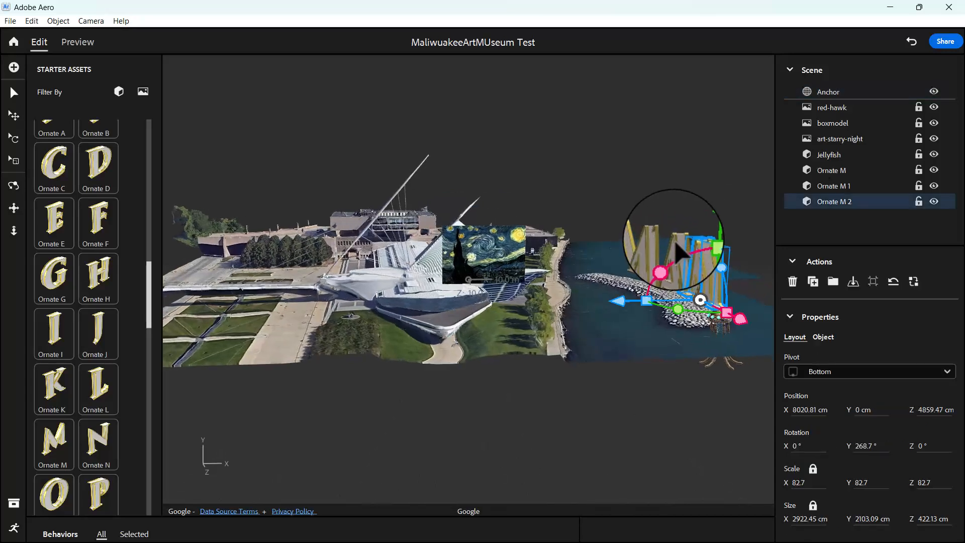
click(676, 244)
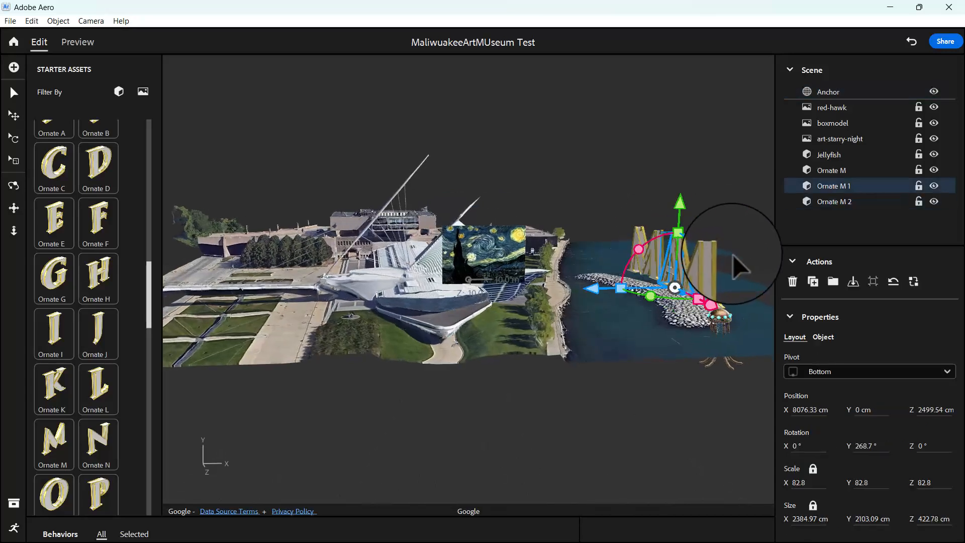
shift+click(660, 239)
shift+click(642, 241)
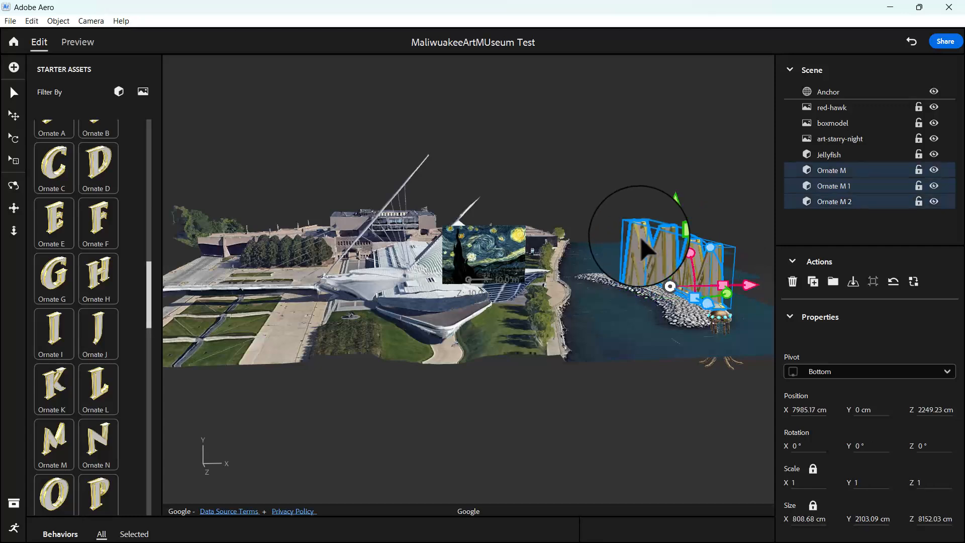
drag(675, 206, 667, 248)
scroll(689, 280, up, 5)
right_drag(656, 294, 518, 277)
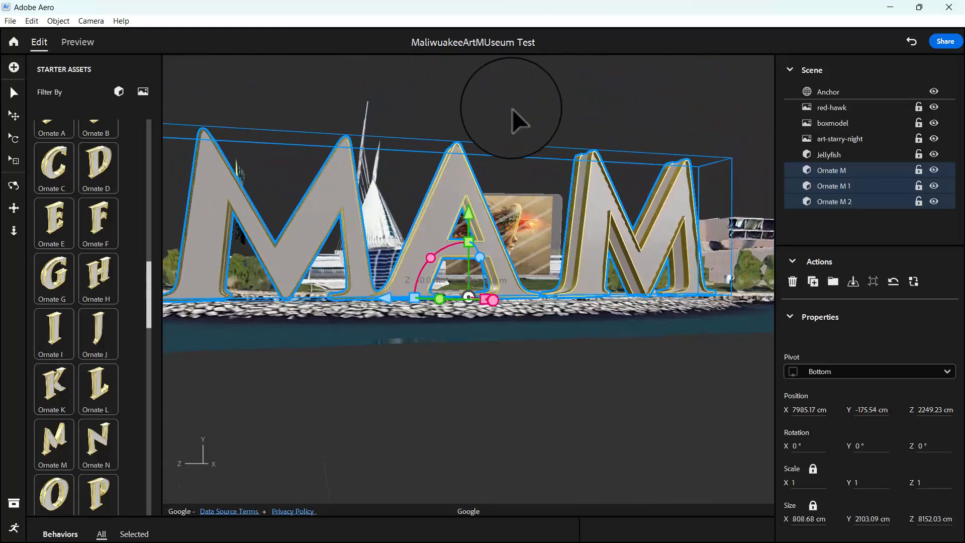
drag(471, 215, 470, 228)
Examine the placed artworks and the MAM letters from several angles, in both the editing view and the scene preview.
click(435, 370)
right_drag(435, 370, 602, 374)
scroll(609, 382, up, 3)
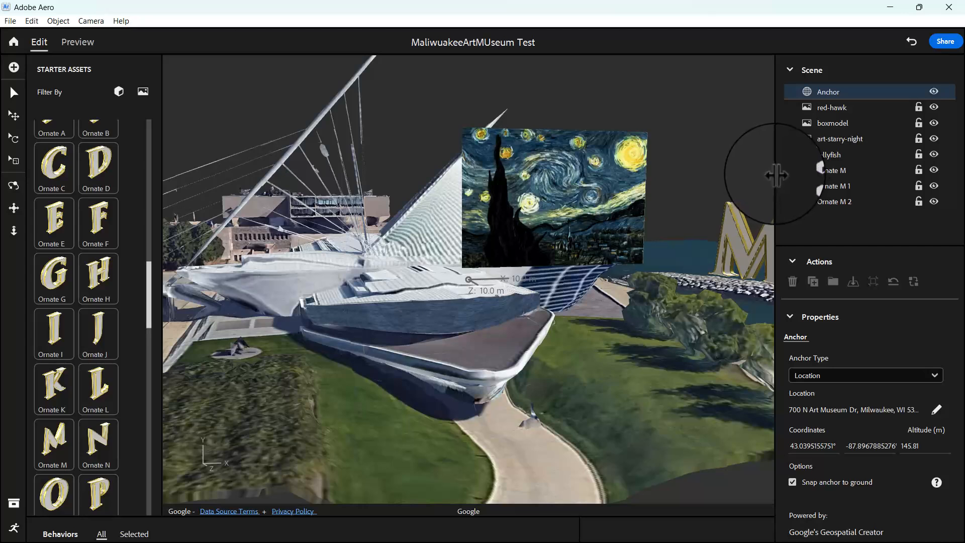
drag(775, 174, 953, 149)
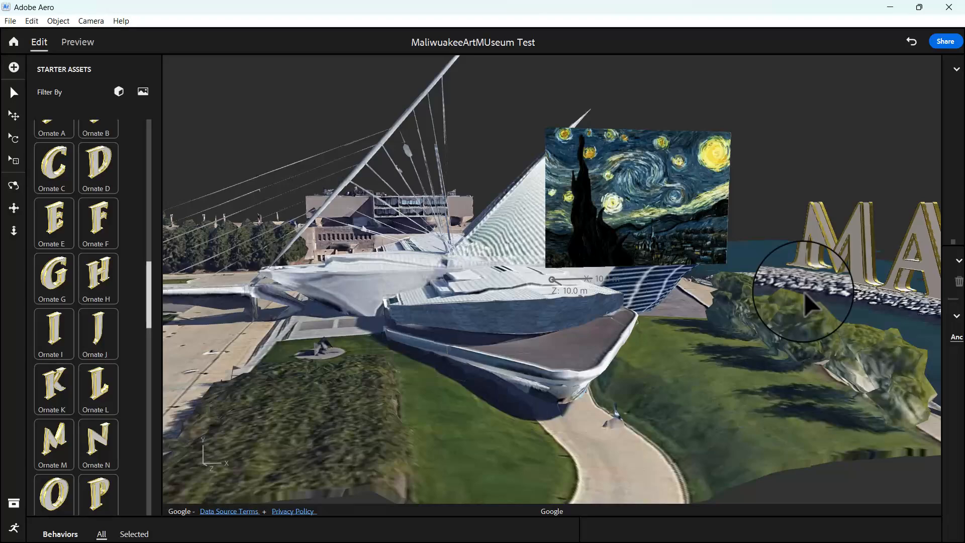
right_drag(754, 366, 588, 344)
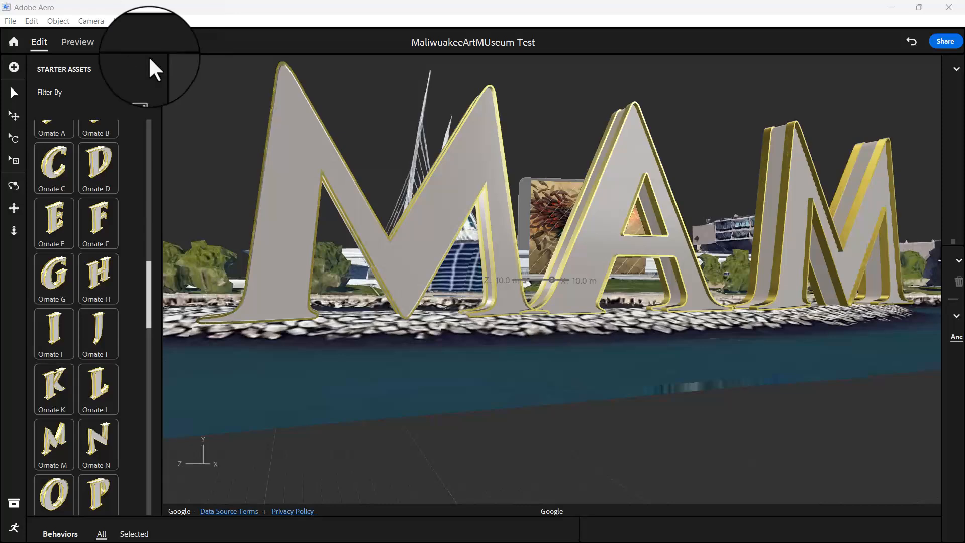
click(78, 43)
drag(410, 294, 529, 386)
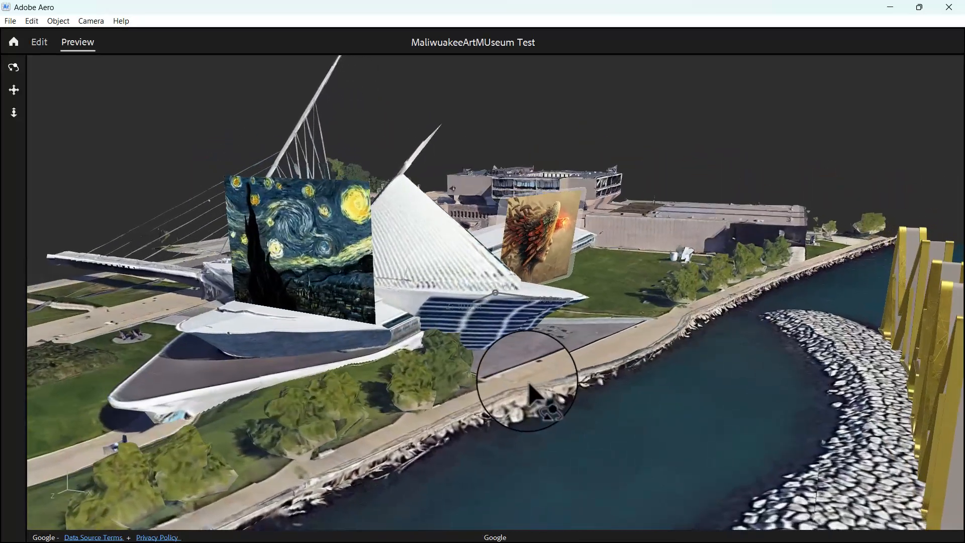
click(39, 43)
mouse_move(520, 245)
mouse_down()
mouse_move(517, 301)
mouse_move(474, 280)
mouse_move(500, 280)
mouse_move(530, 245)
mouse_up()
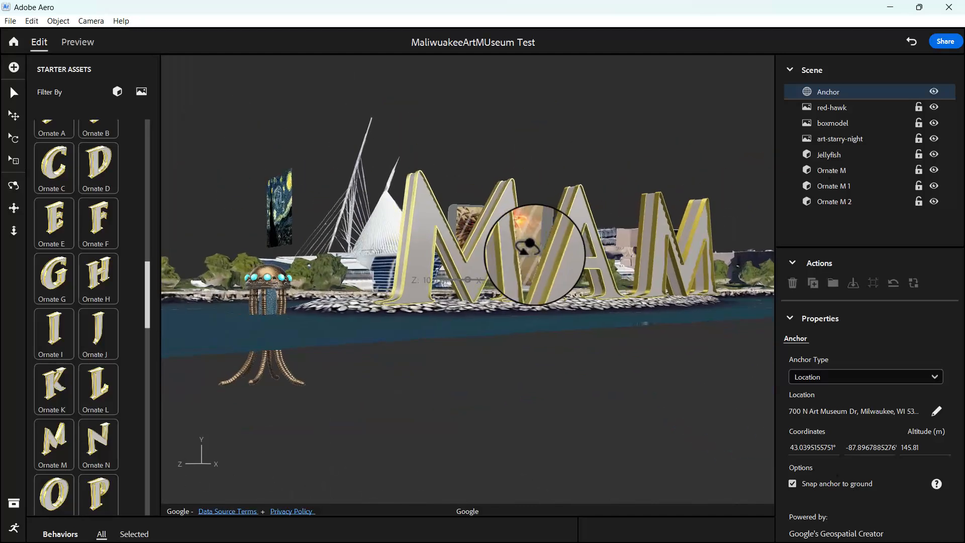
Give the jellyfish a Start trigger with a Play animation action that uses the Jellyfish swimming clip.
click(274, 301)
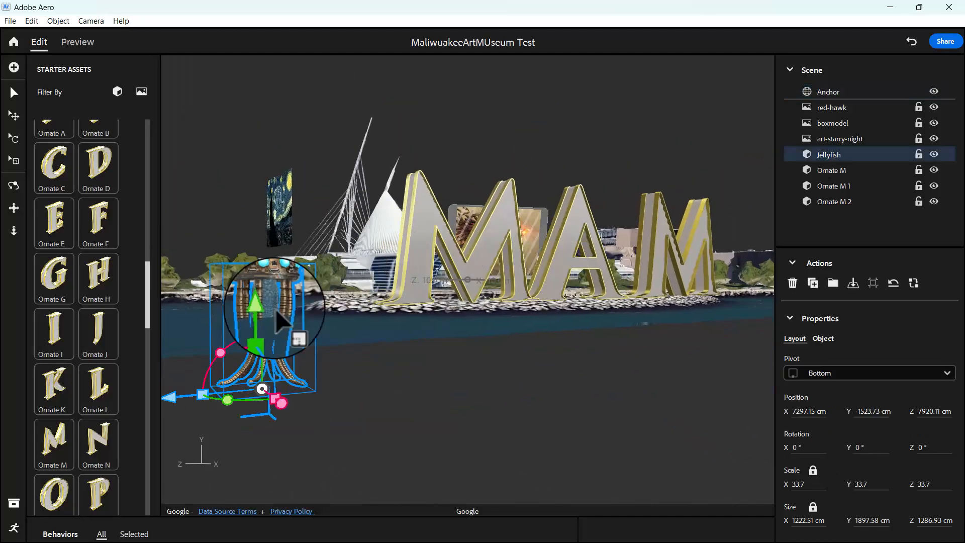
click(14, 528)
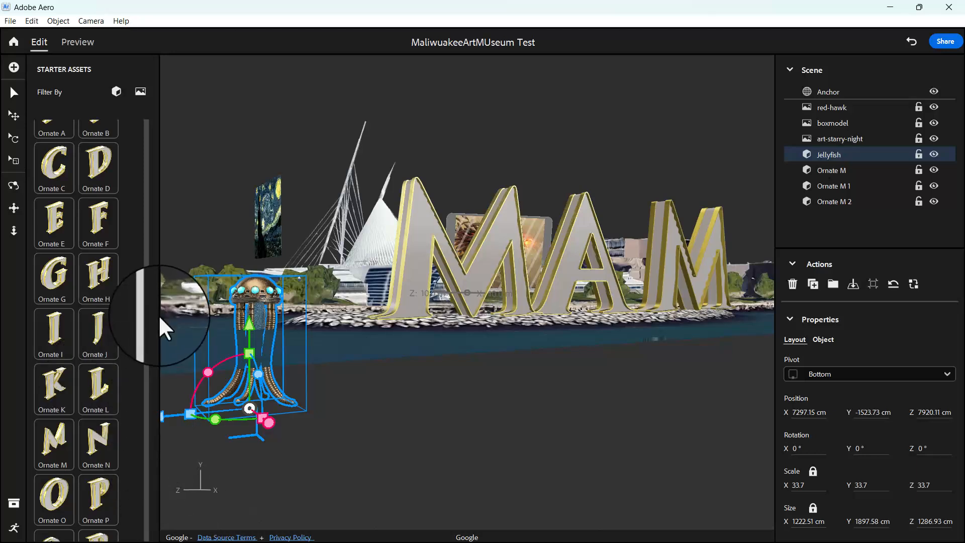
drag(159, 315, 21, 297)
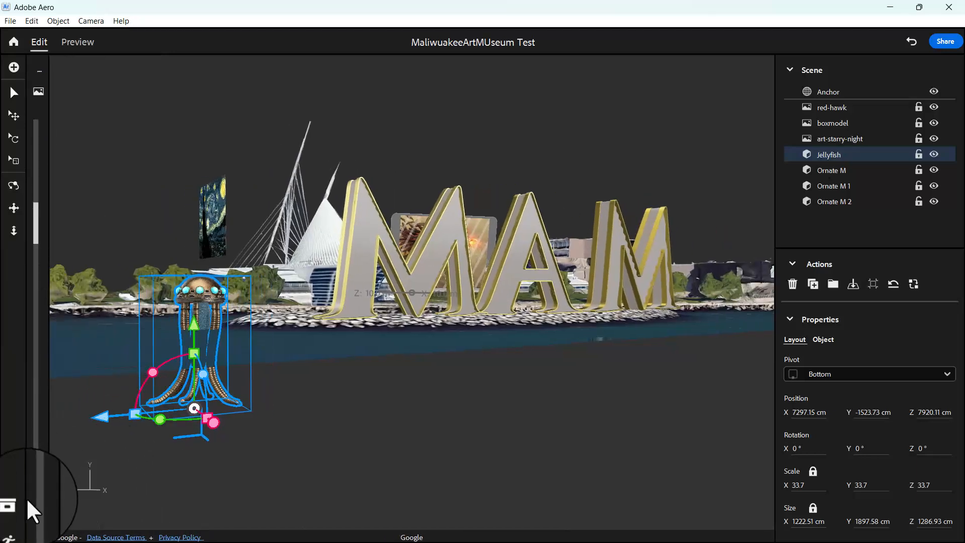
click(15, 531)
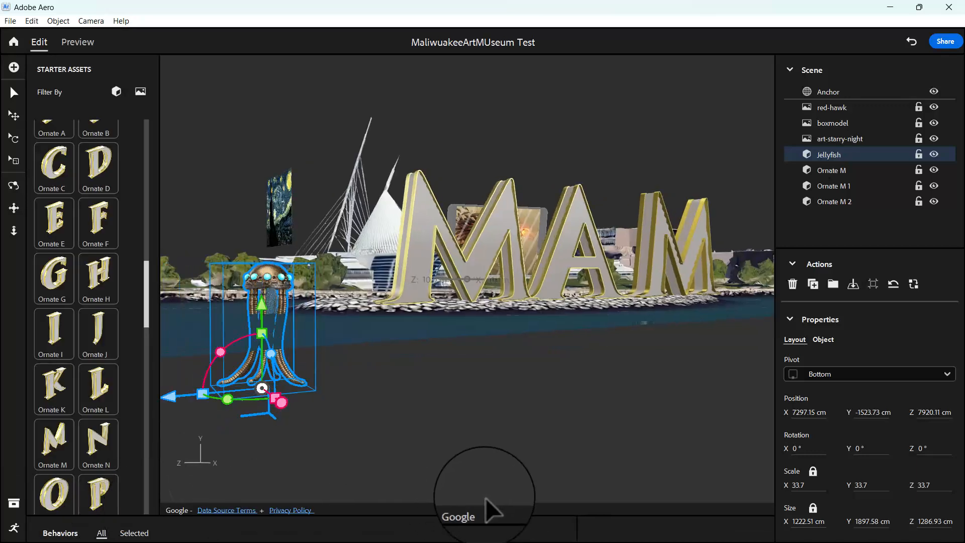
drag(460, 514, 450, 301)
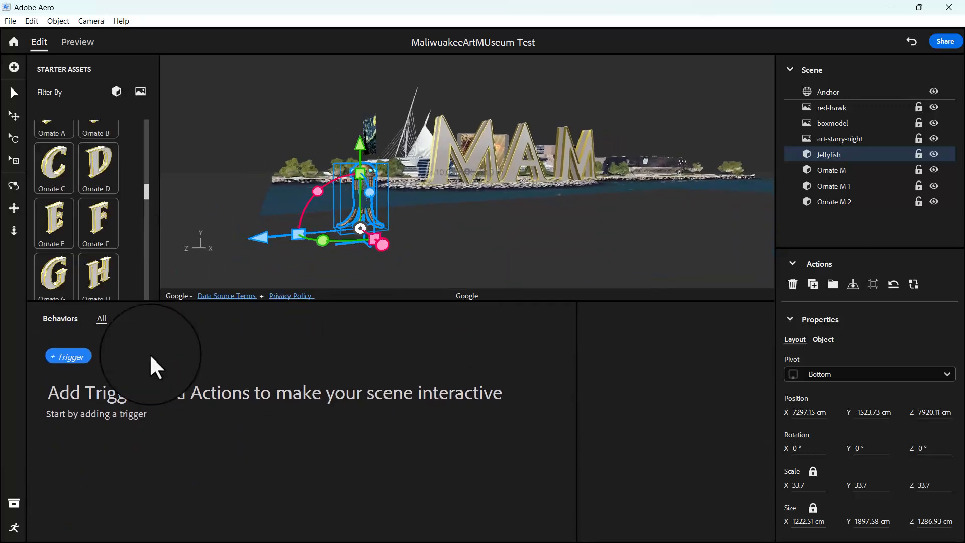
click(69, 358)
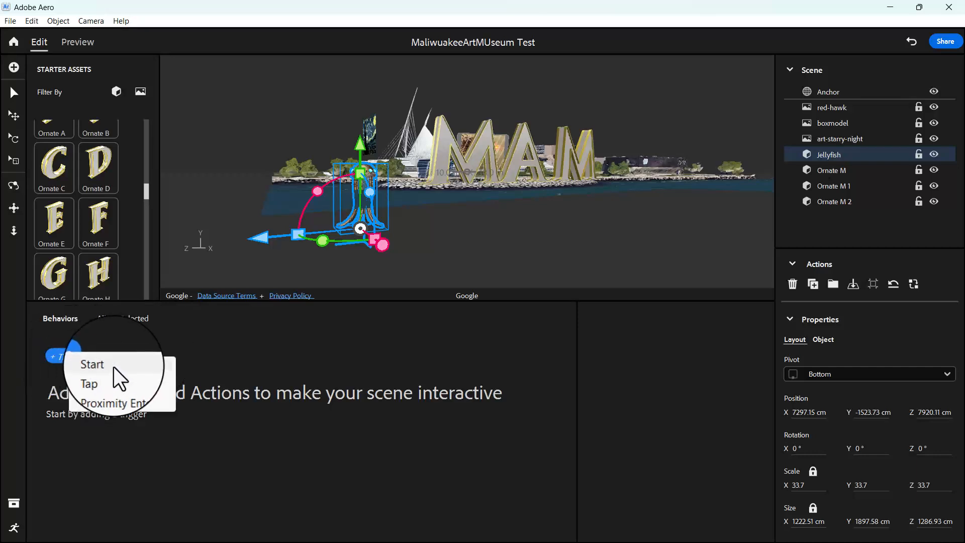
click(92, 364)
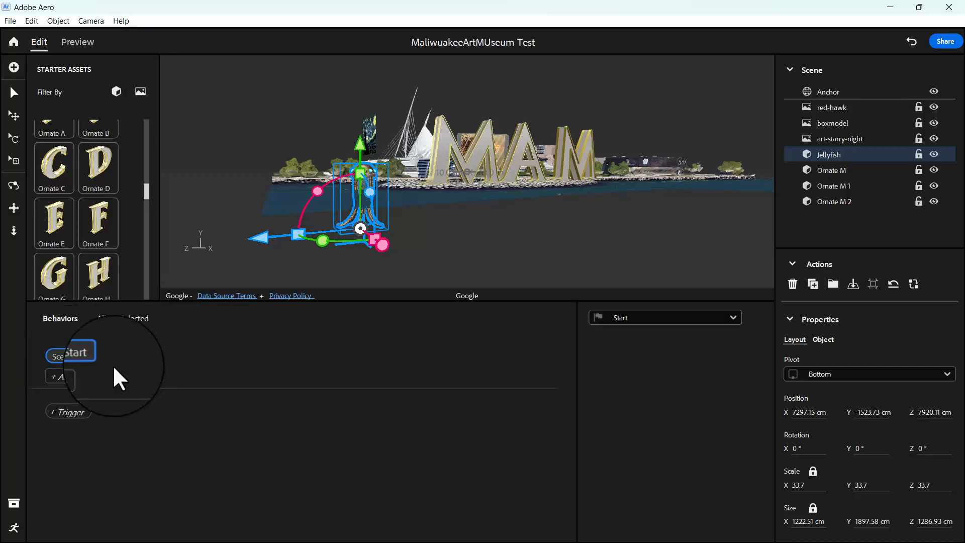
click(71, 382)
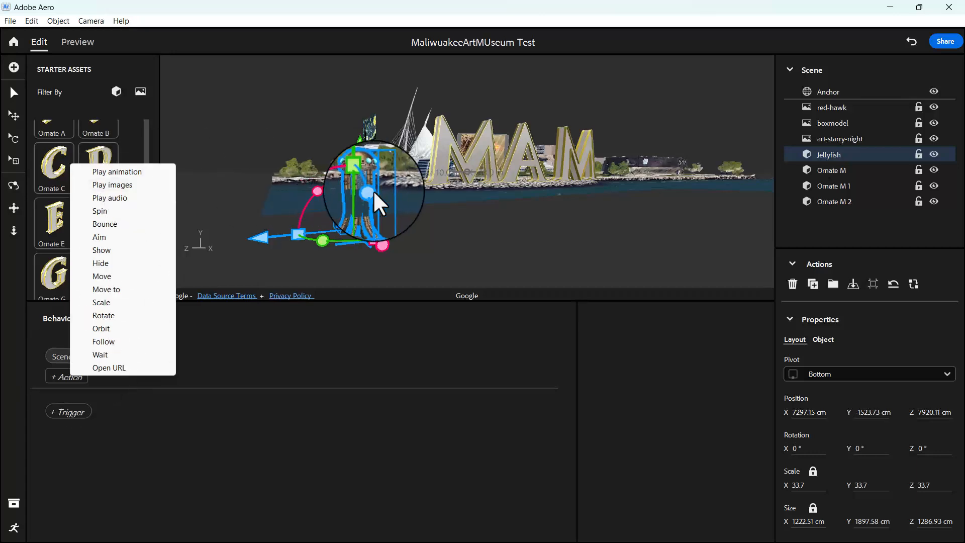
click(128, 173)
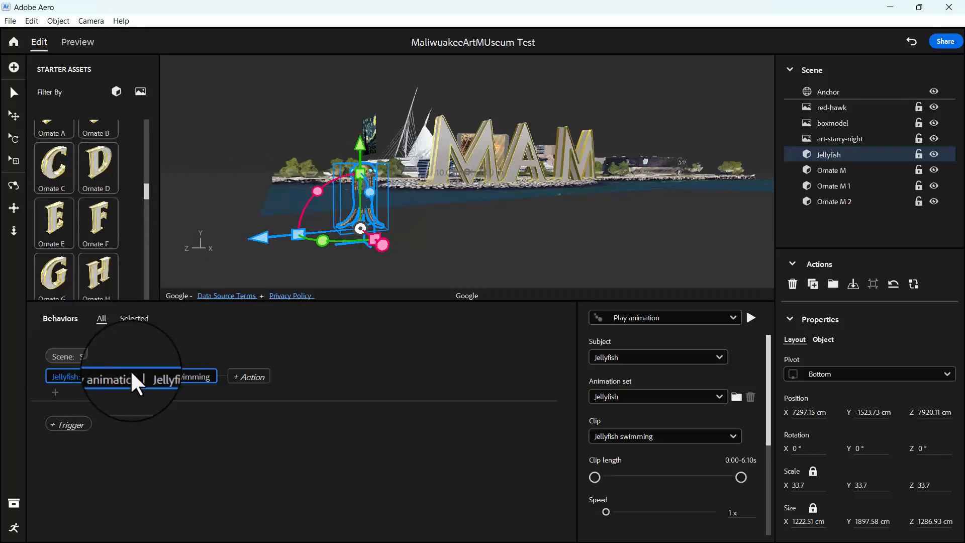
Play back the jellyfish's swimming action and check its speed, transition and repeat settings.
click(751, 317)
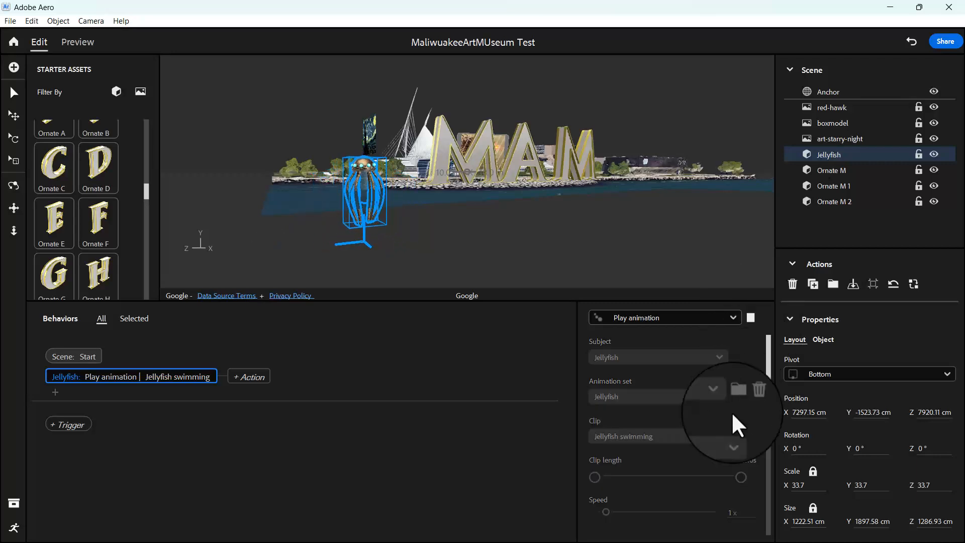
click(751, 321)
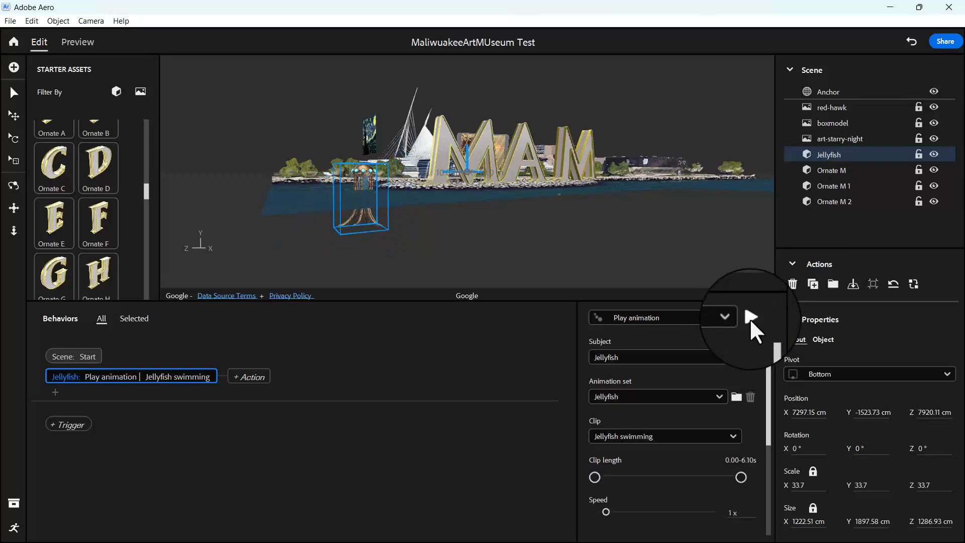
scroll(750, 369, down, 5)
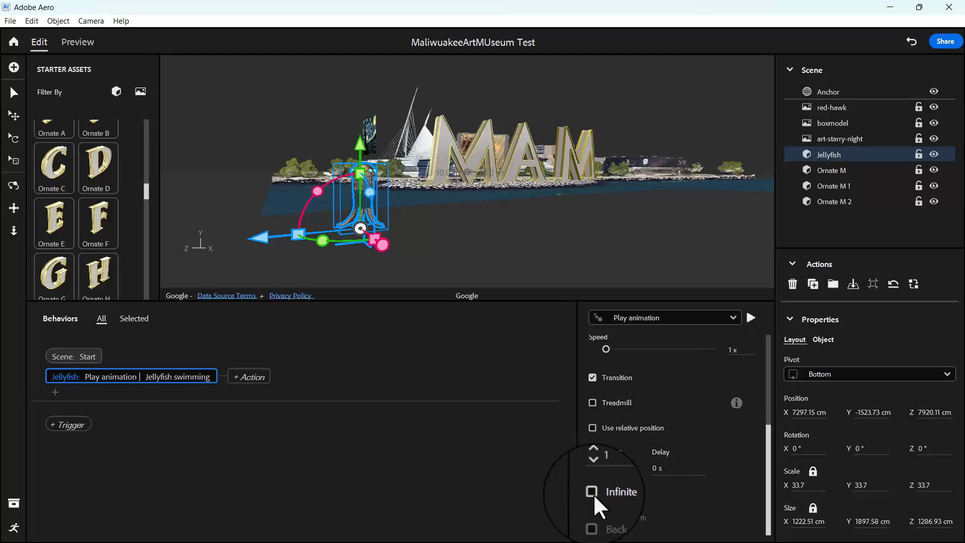
scroll(659, 482, up, 4)
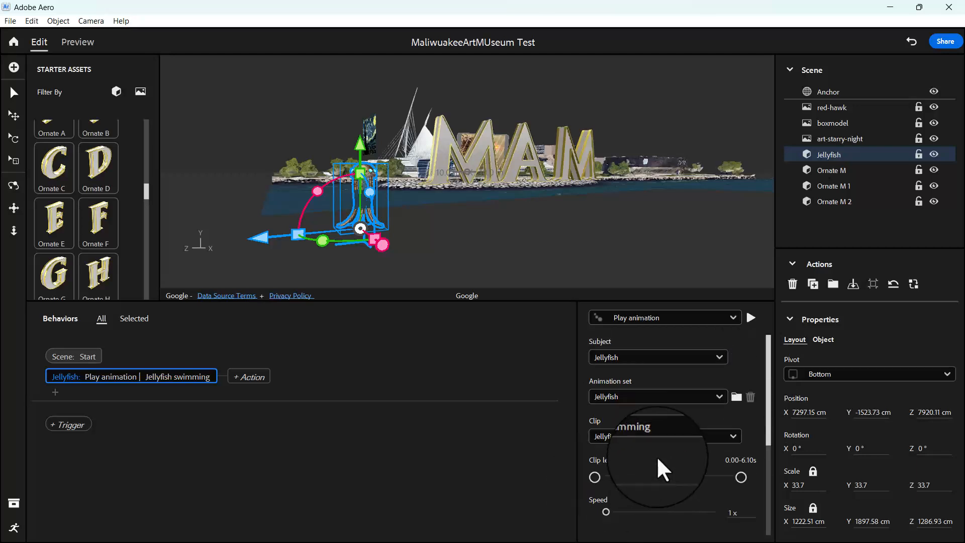
Preview the scene and view the swimming jellyfish beside the letters from a higher angle.
click(75, 44)
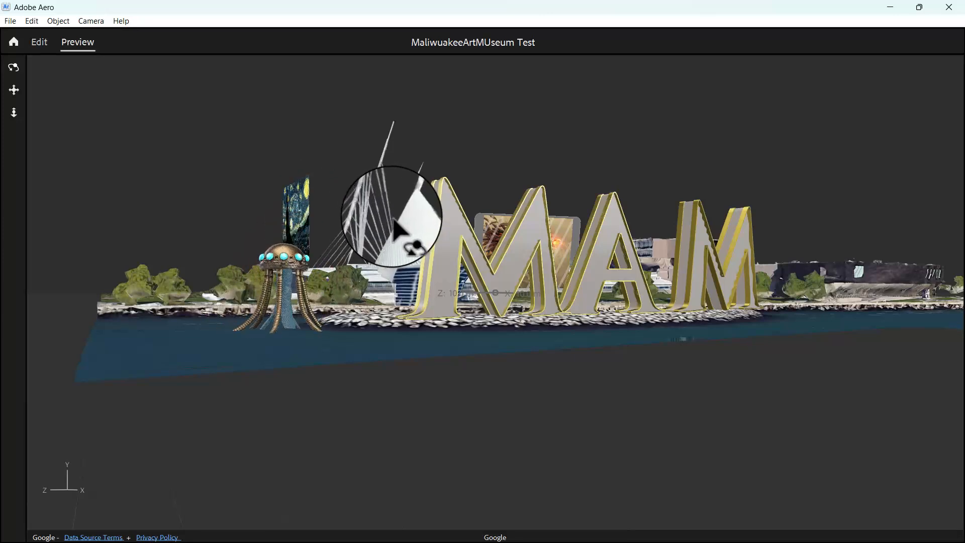
drag(424, 324, 383, 301)
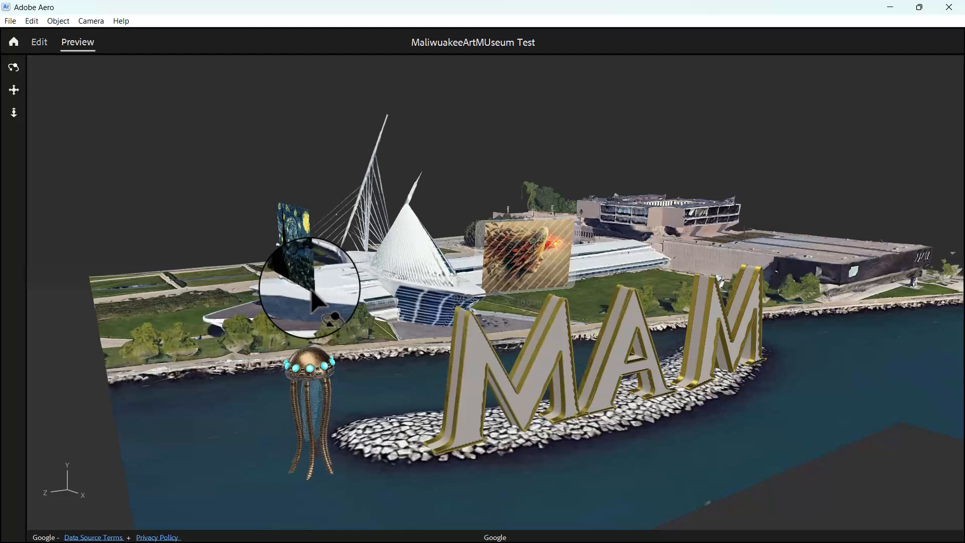
click(39, 43)
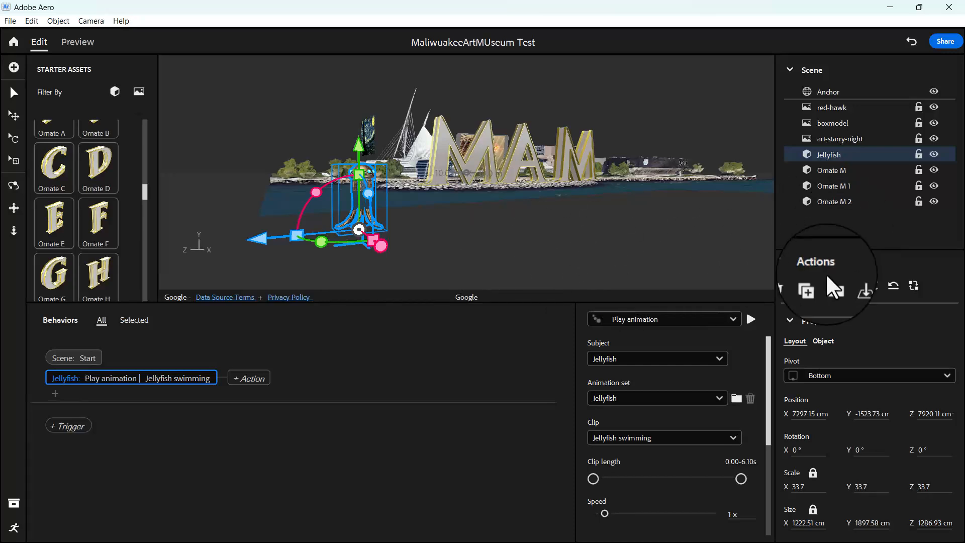
Duplicate the jellyfish and move the copy past the opposite end of the MAM letters, to Z about -4125 cm.
click(813, 287)
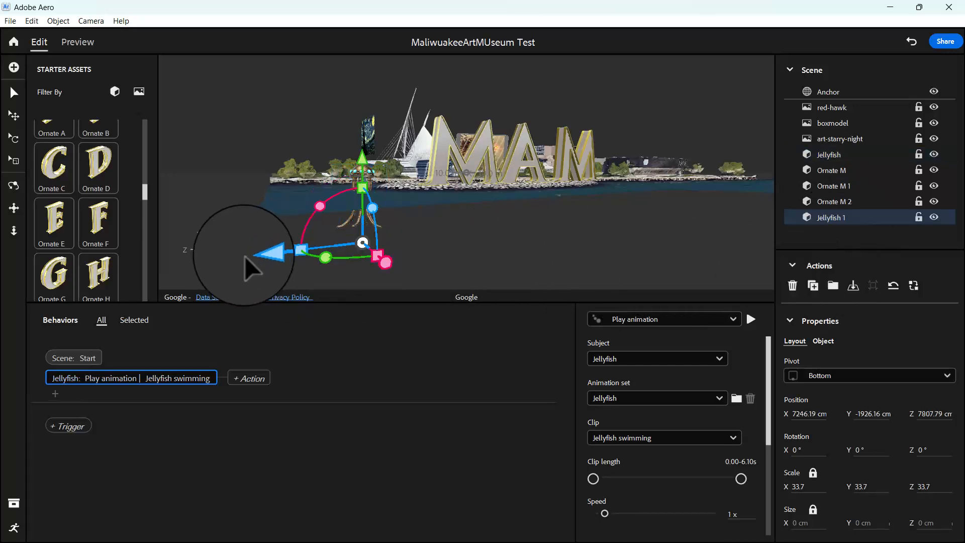
drag(260, 254, 484, 224)
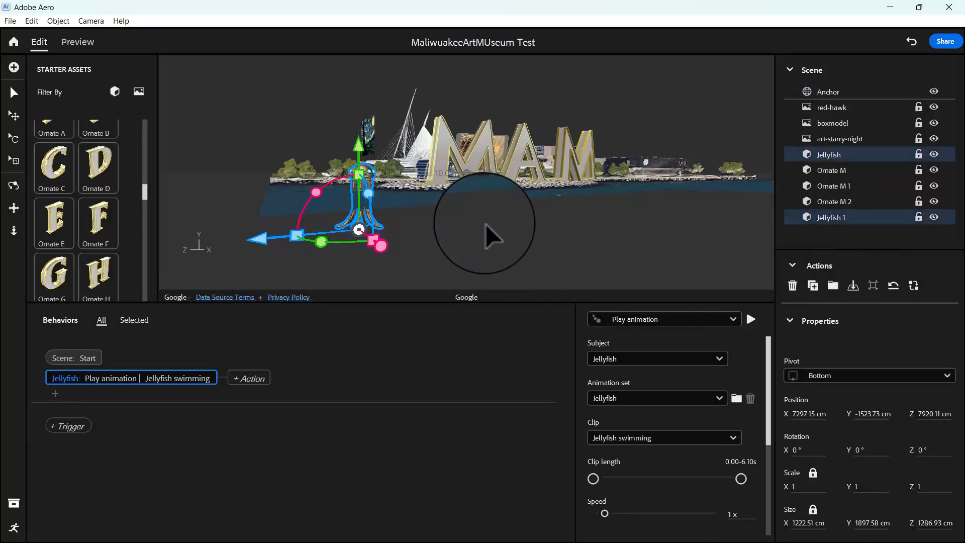
click(435, 227)
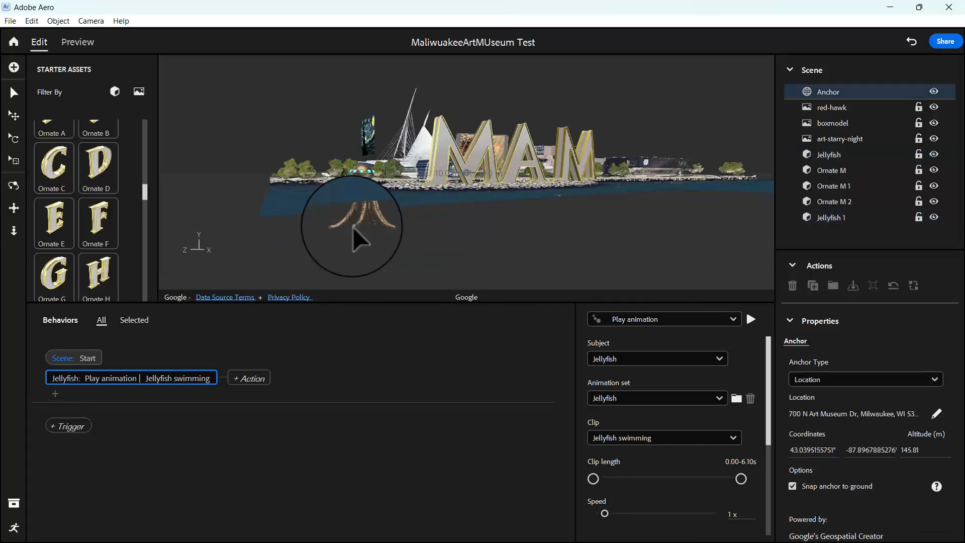
click(360, 173)
drag(263, 233, 589, 200)
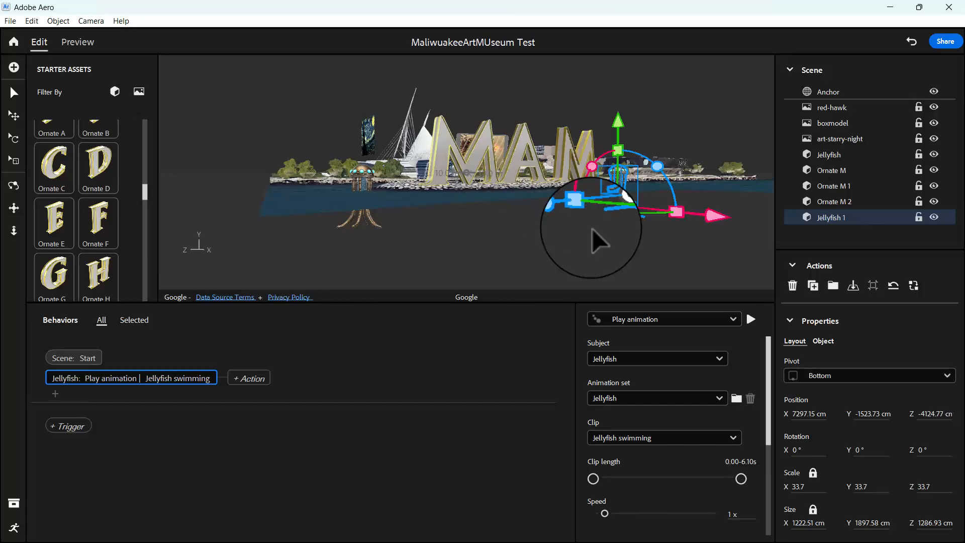
scroll(628, 266, up, 3)
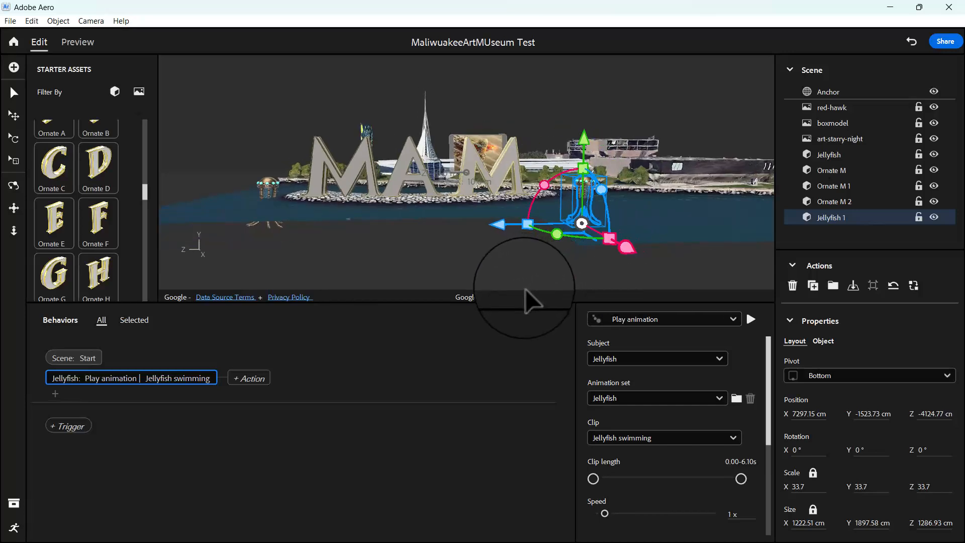
Enlarge the scene view, scale the jellyfish copy to 32.6 and shift it to X about 6802 cm.
drag(523, 301, 495, 516)
drag(668, 455, 528, 463)
drag(164, 429, 166, 425)
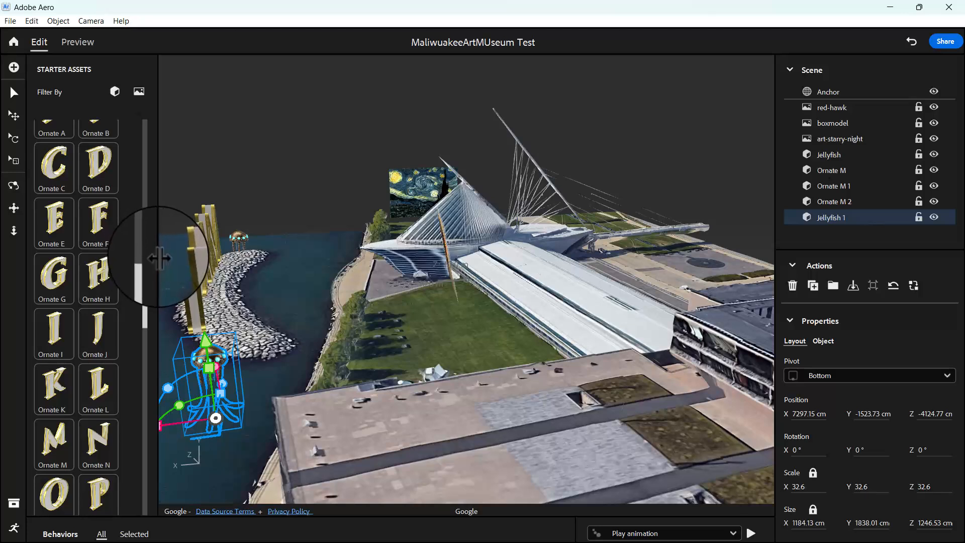
drag(158, 259, 30, 256)
drag(72, 429, 96, 426)
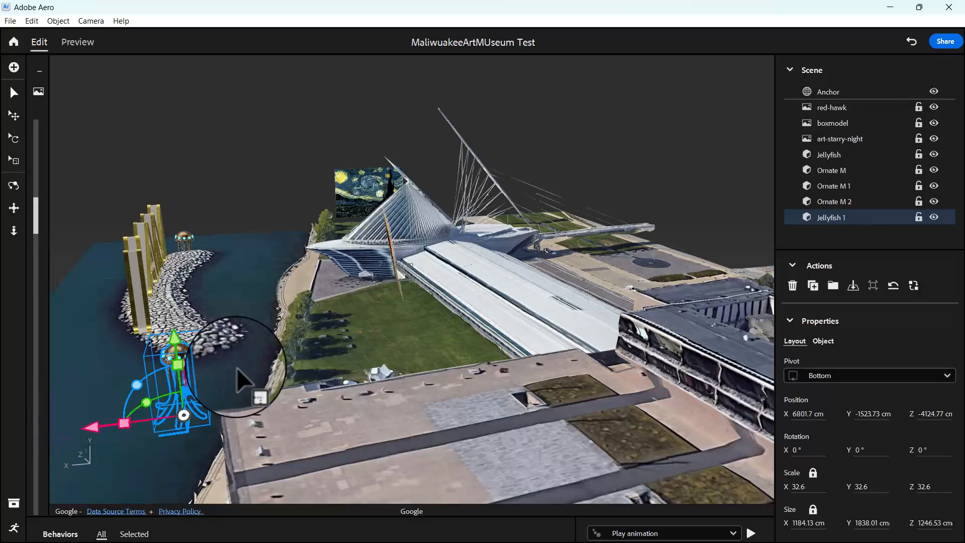
Preview the scene and check both jellyfish around the letters from several angles and distances.
right_drag(260, 355, 223, 357)
right_drag(162, 371, 234, 287)
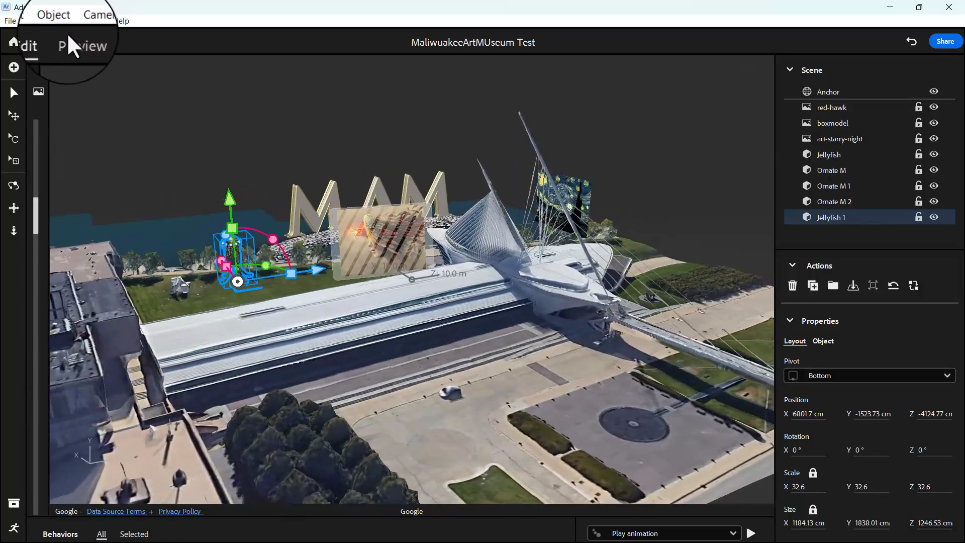
click(77, 42)
right_drag(504, 372, 451, 433)
scroll(452, 433, up, 5)
scroll(452, 433, down, 5)
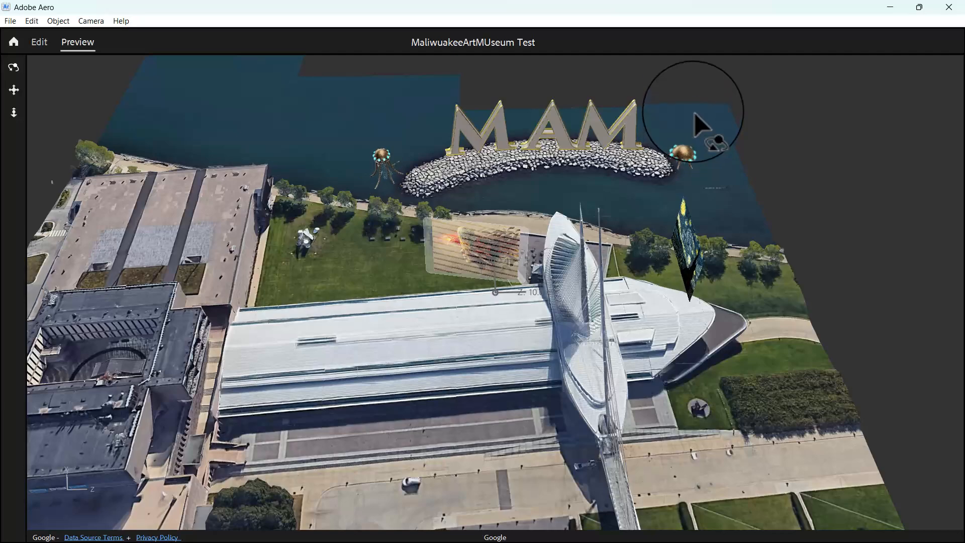
click(39, 43)
Add a Play images action for the red-hawk artwork to the Start trigger and set it to repeat infinitely.
right_drag(456, 324, 771, 317)
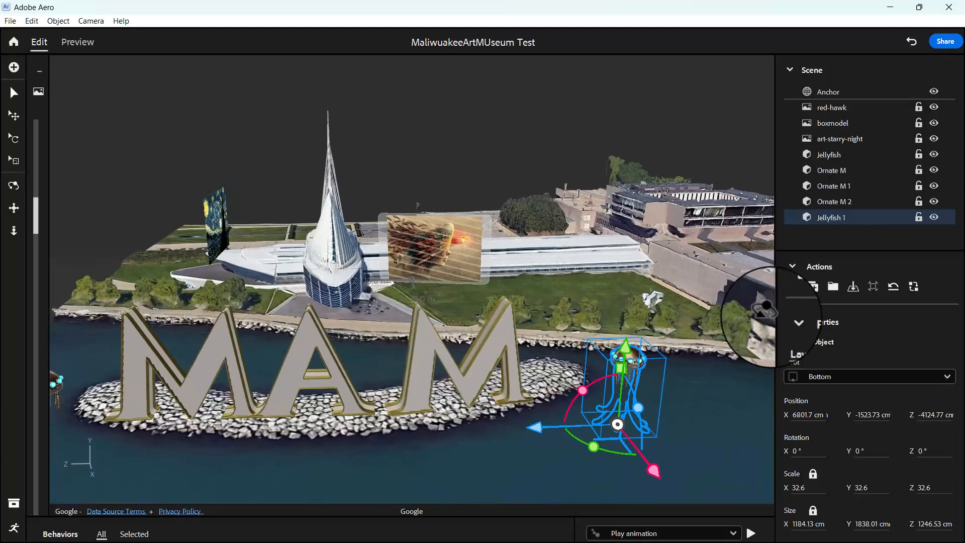
click(452, 246)
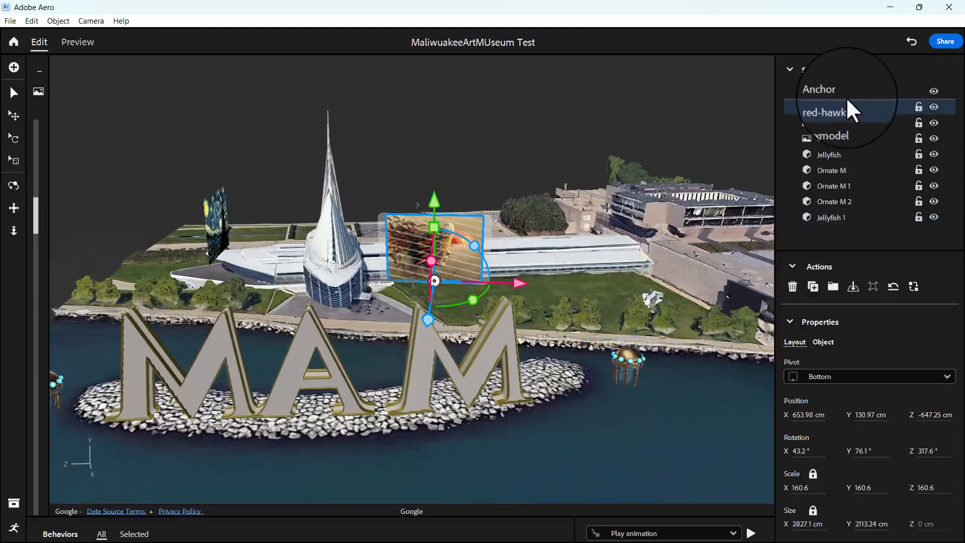
click(14, 529)
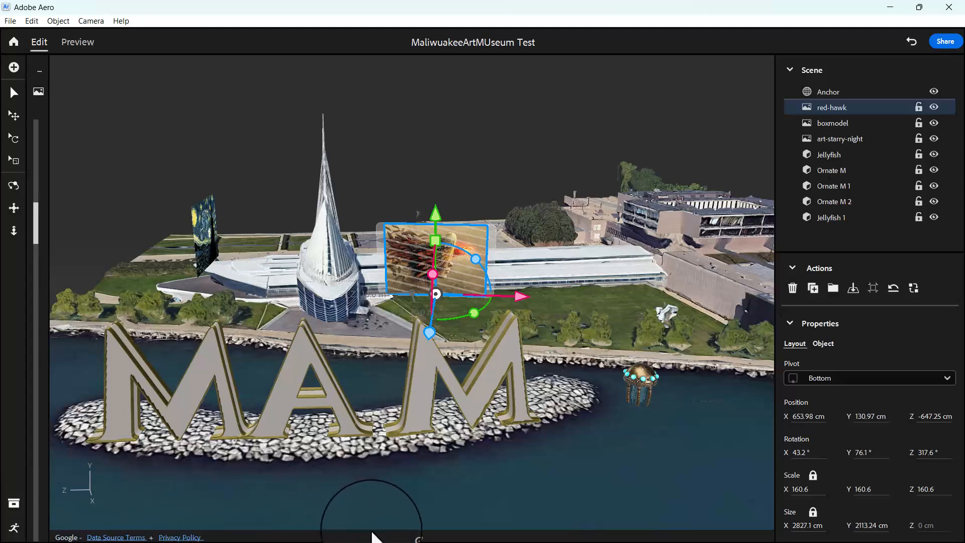
click(12, 528)
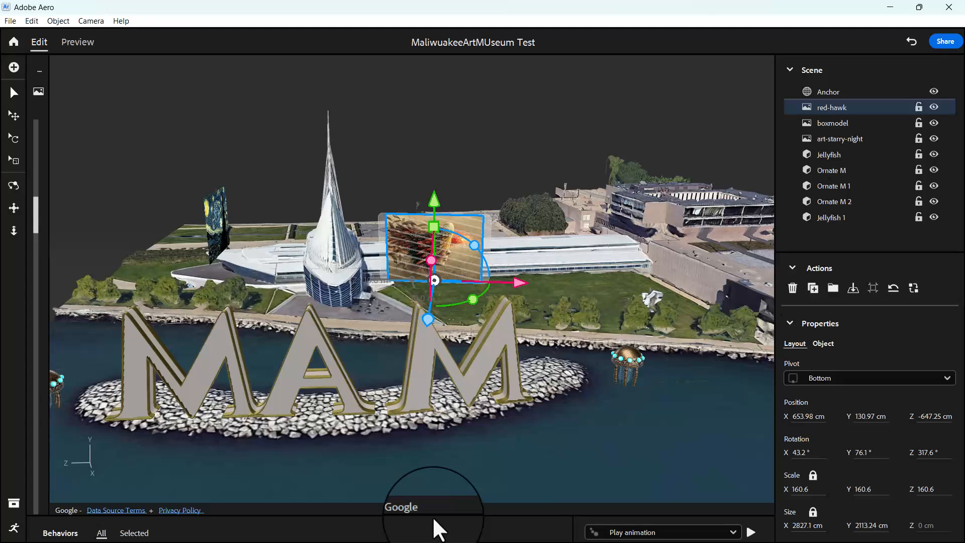
drag(429, 514, 420, 342)
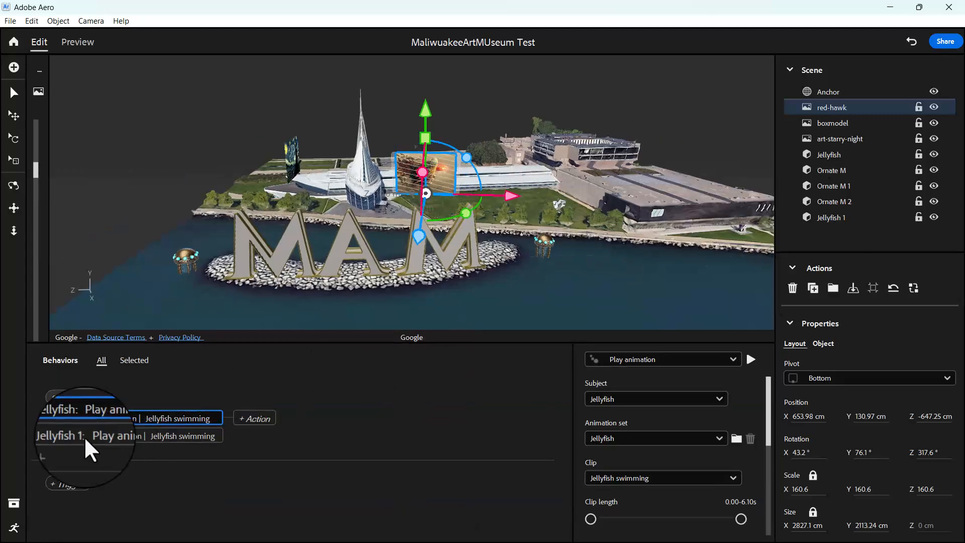
click(53, 447)
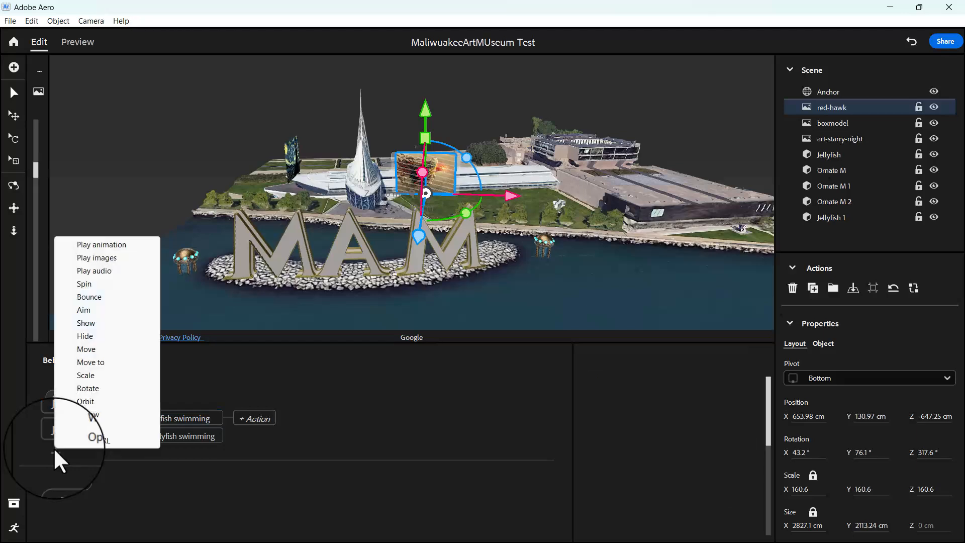
click(112, 261)
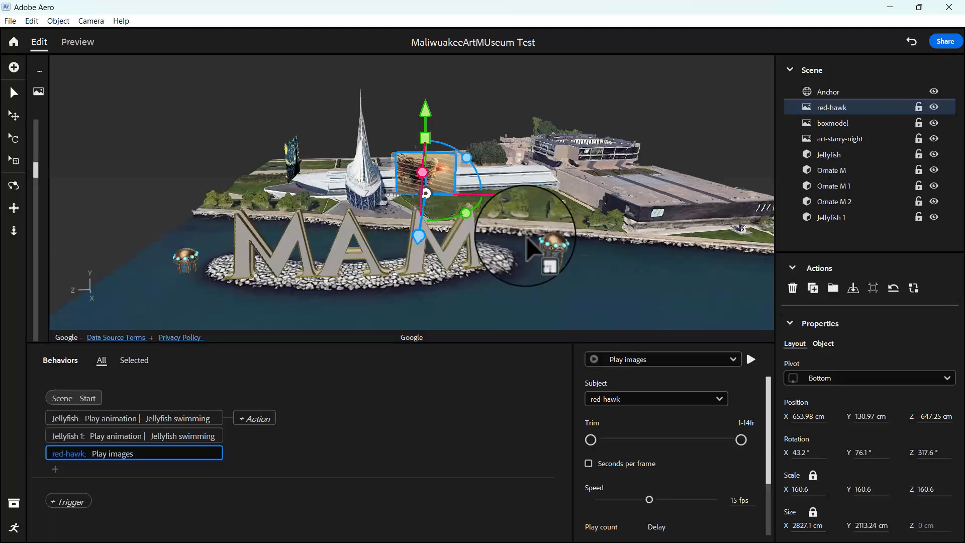
scroll(669, 442, down, 2)
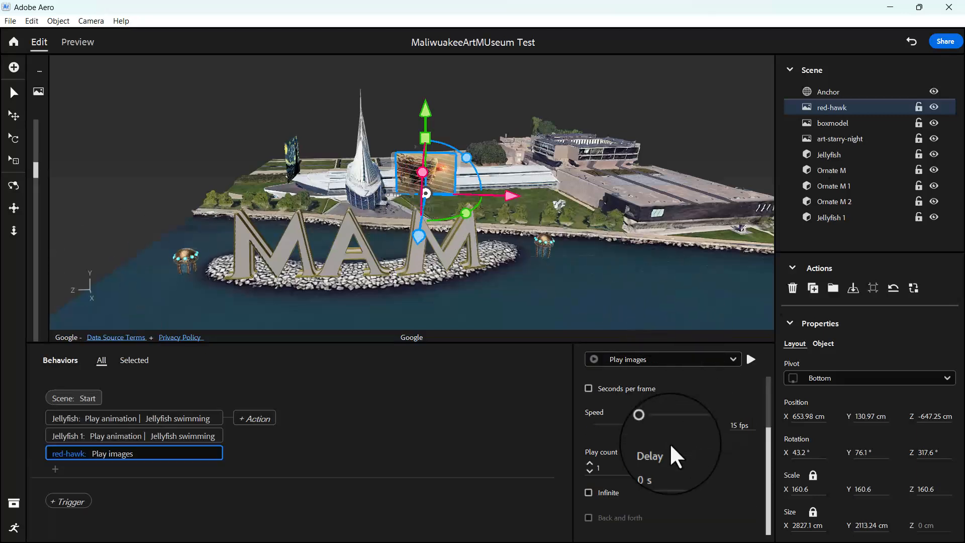
click(589, 492)
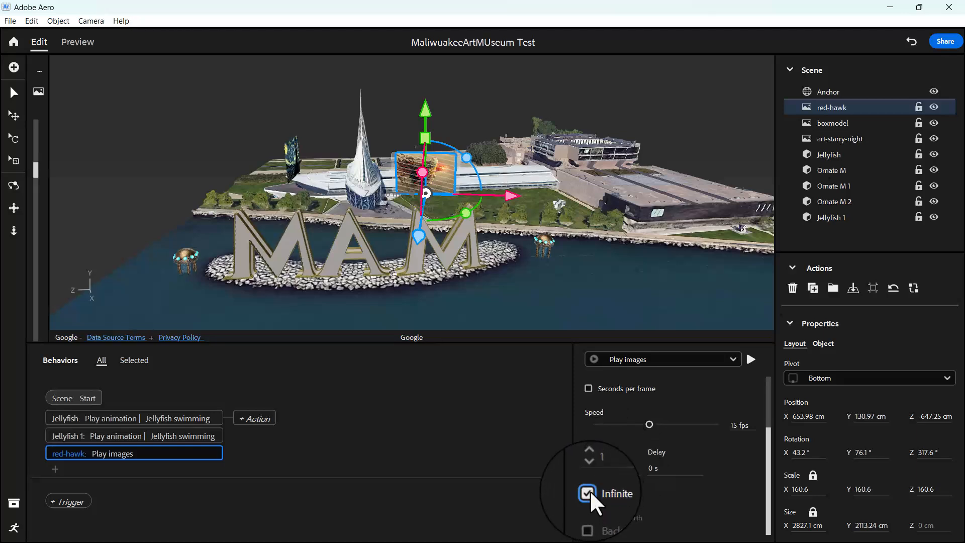
Play back the red-hawk image action and inspect the artwork up close.
click(751, 359)
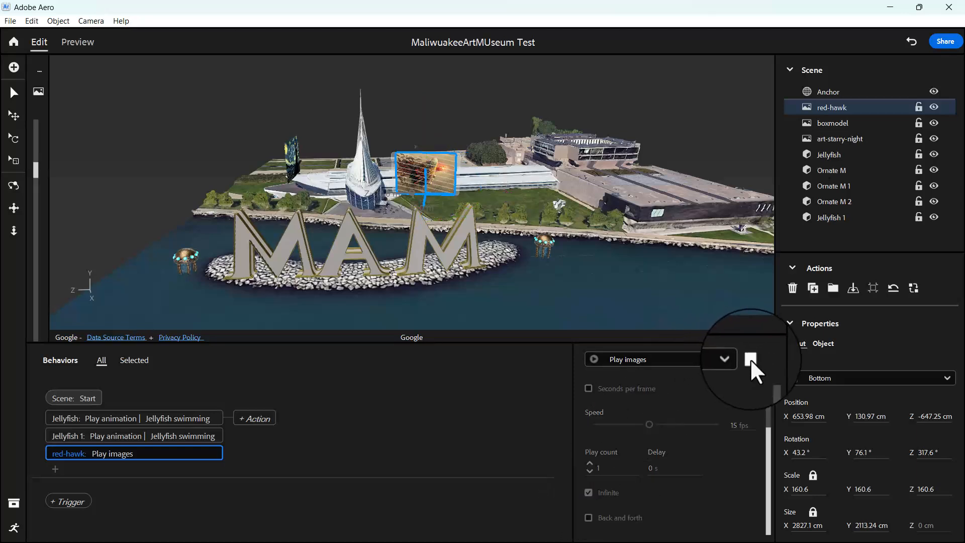
click(416, 162)
scroll(425, 175, up, 4)
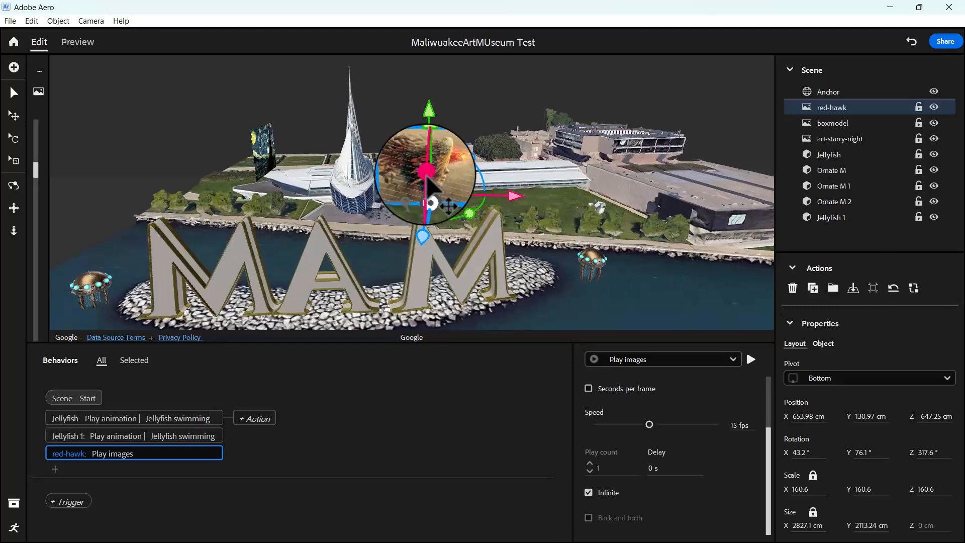
scroll(429, 186, up, 2)
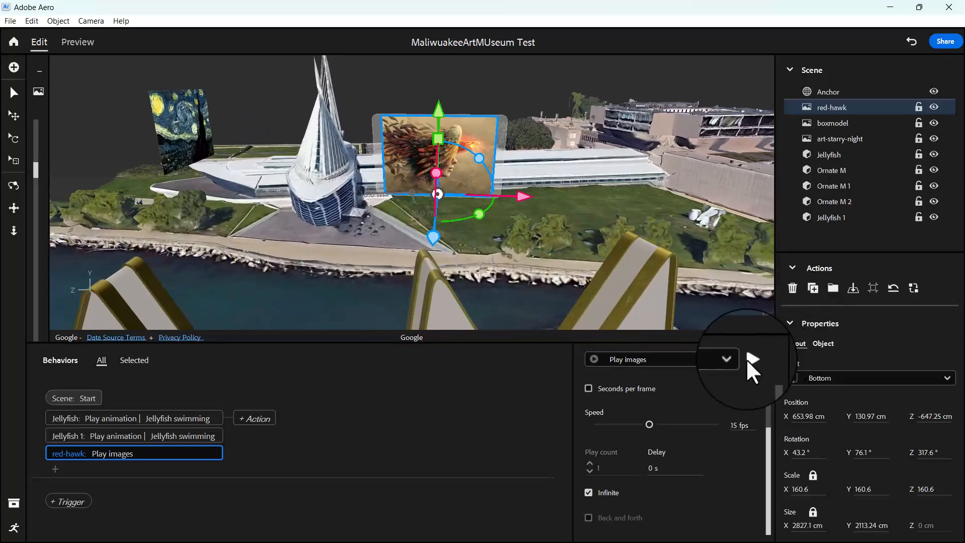
click(751, 359)
click(472, 186)
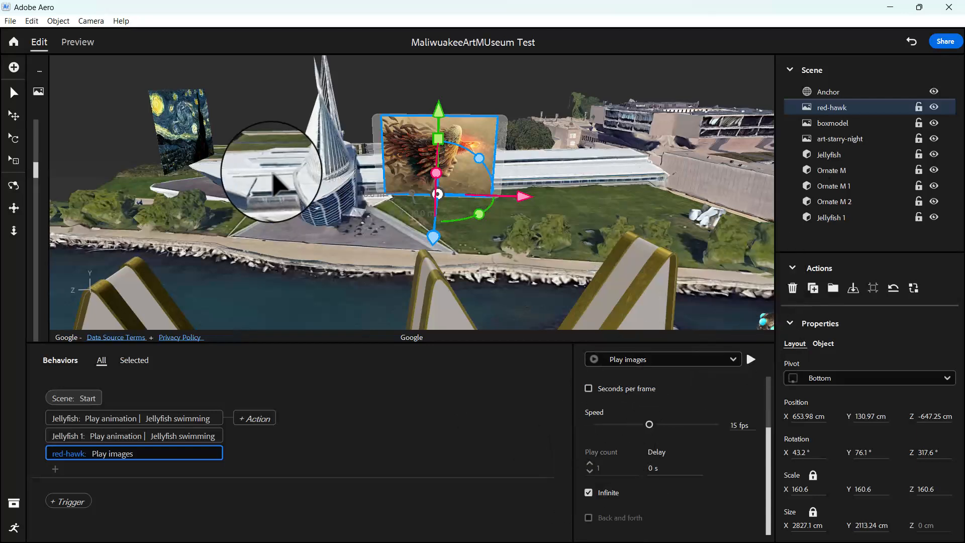
Add an infinitely repeating Play images action for the art-starry-night artwork to the Start trigger and play it back.
click(186, 132)
right_drag(194, 243, 366, 236)
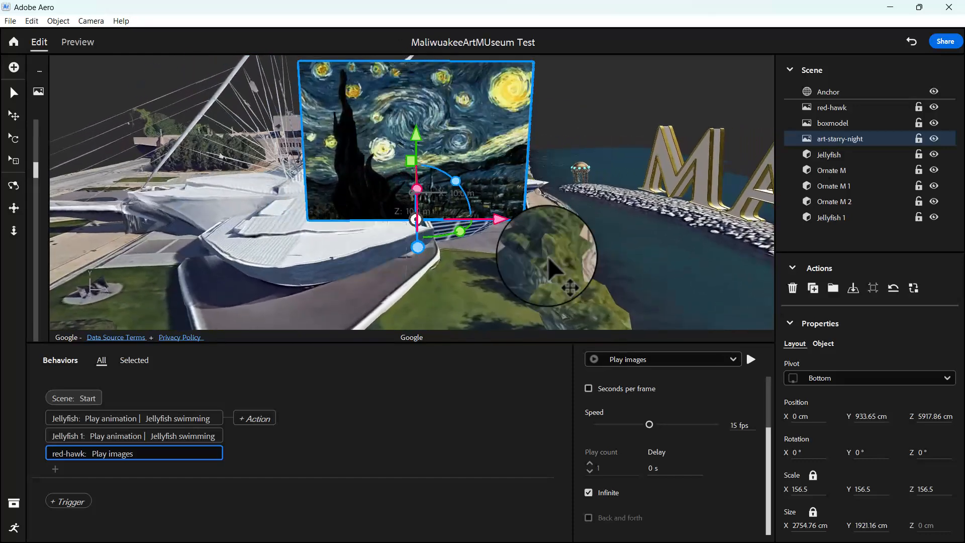
click(56, 466)
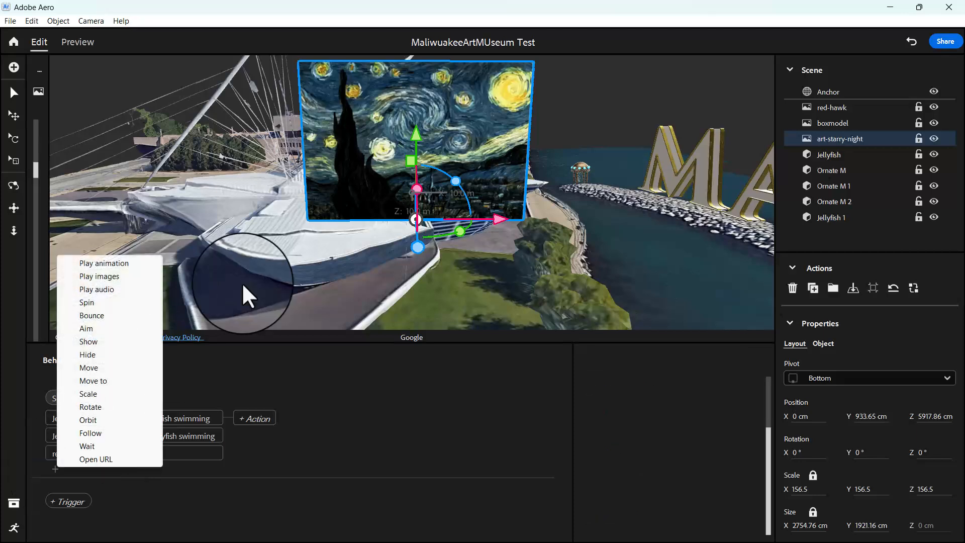
click(111, 277)
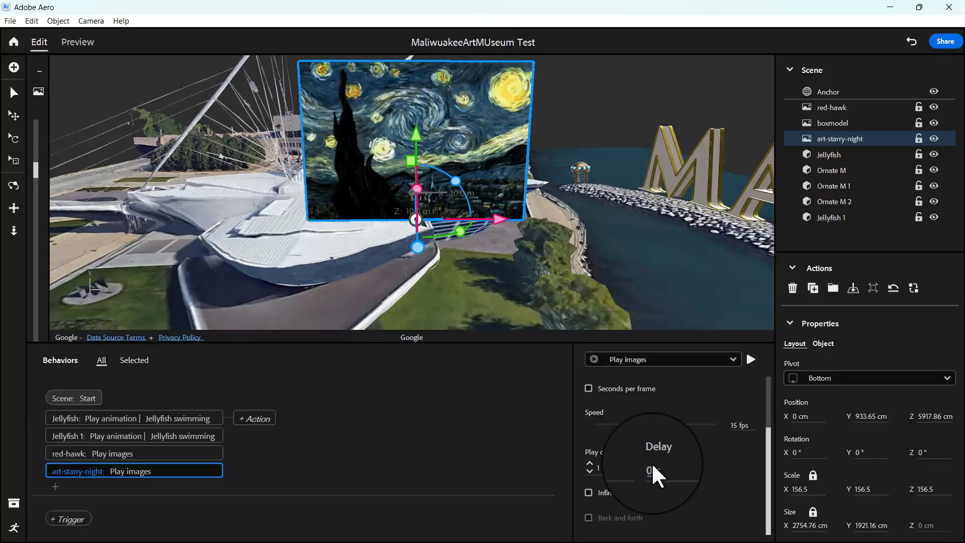
click(588, 492)
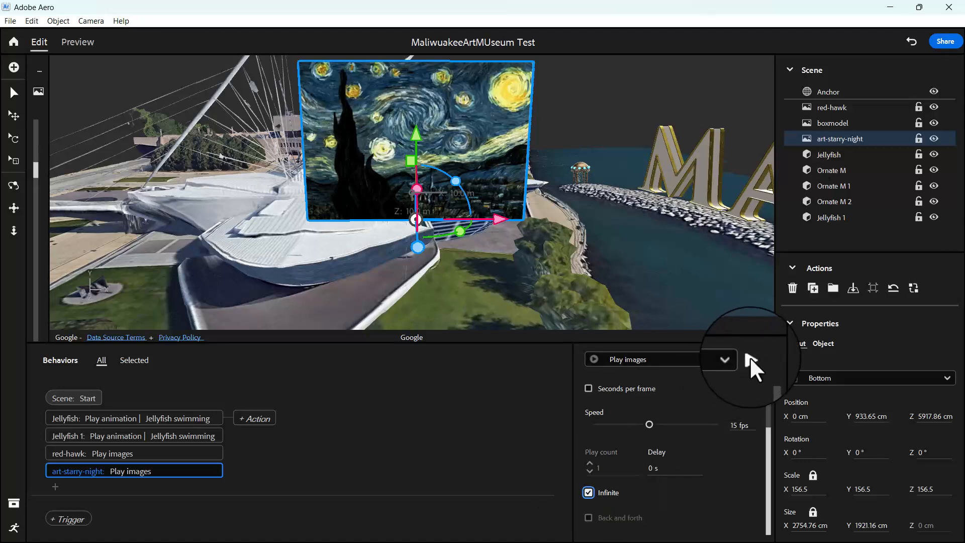
click(751, 359)
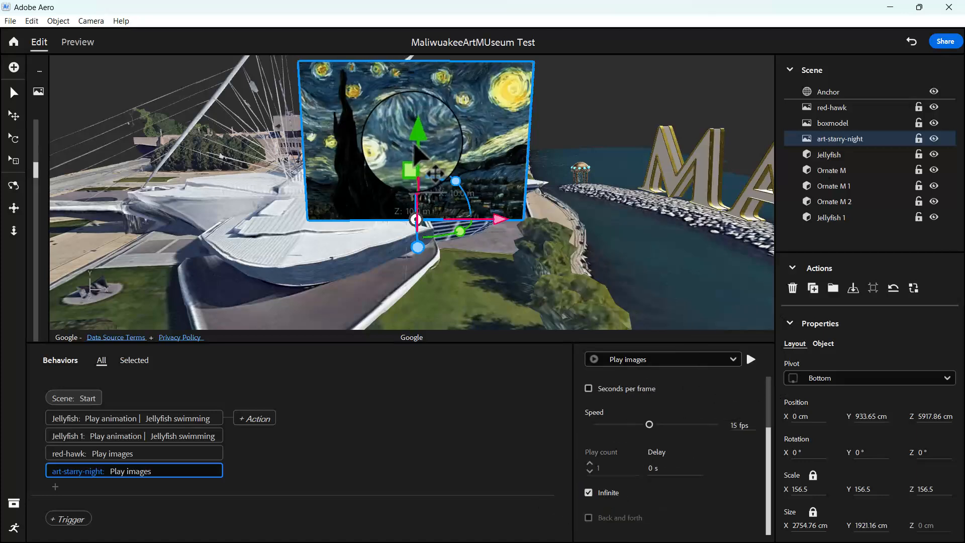
Preview the whole scene and view the animated Starry Night, red-hawk artwork and jellyfish from several angles and distances.
click(78, 42)
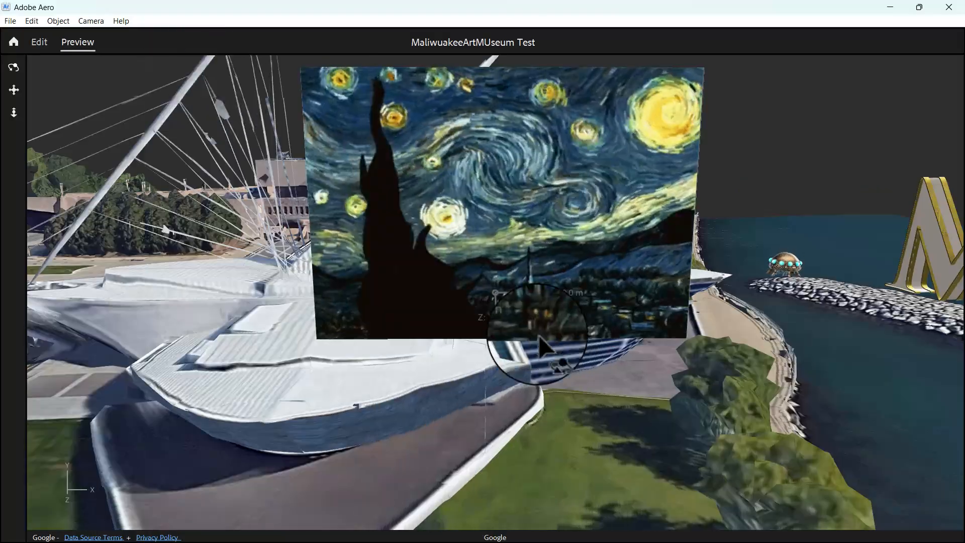
scroll(538, 335, down, 5)
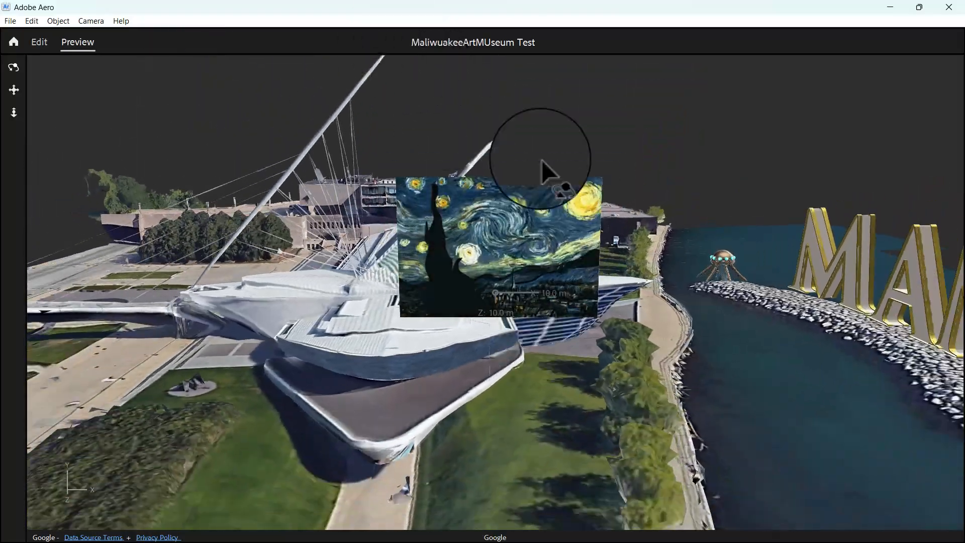
drag(655, 285, 168, 319)
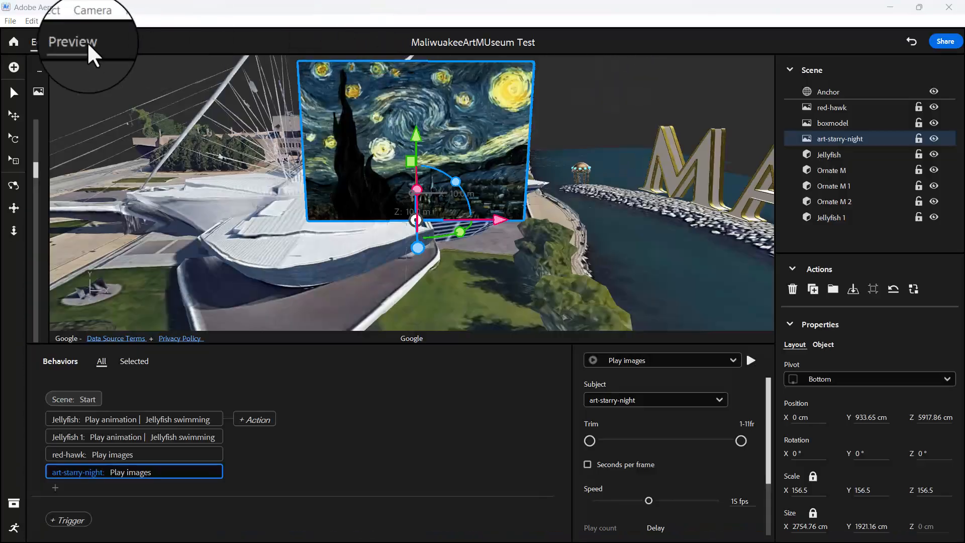
click(87, 42)
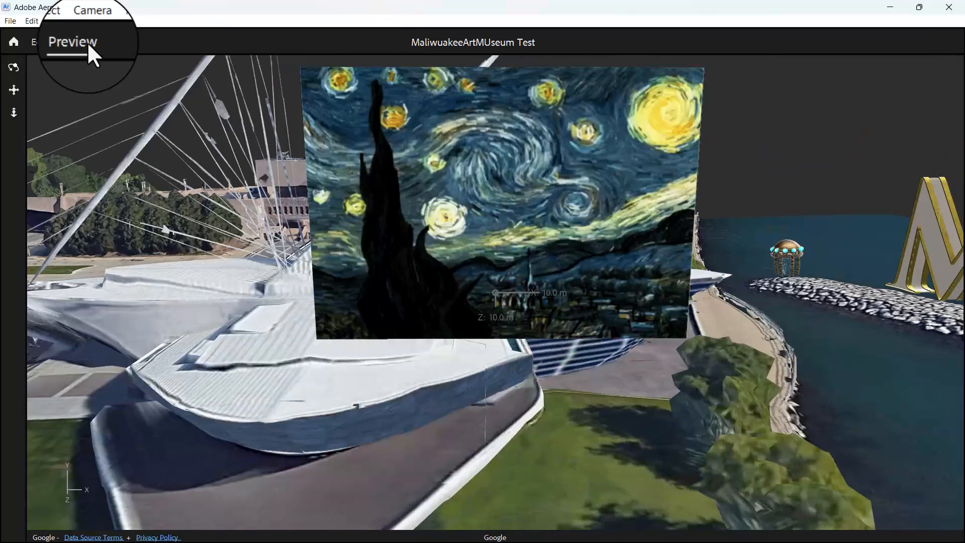
drag(621, 324, 468, 343)
scroll(467, 342, up, 5)
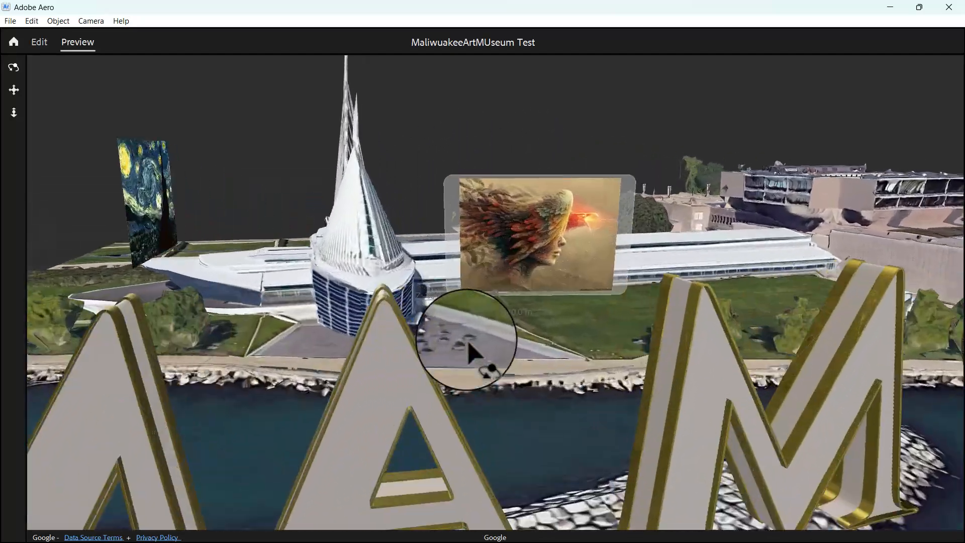
scroll(468, 344, up, 5)
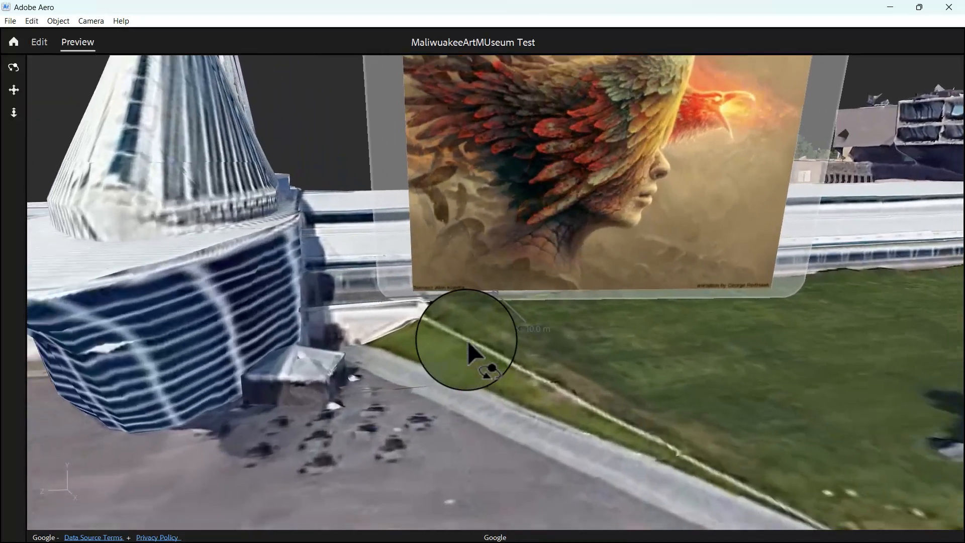
scroll(474, 355, down, 8)
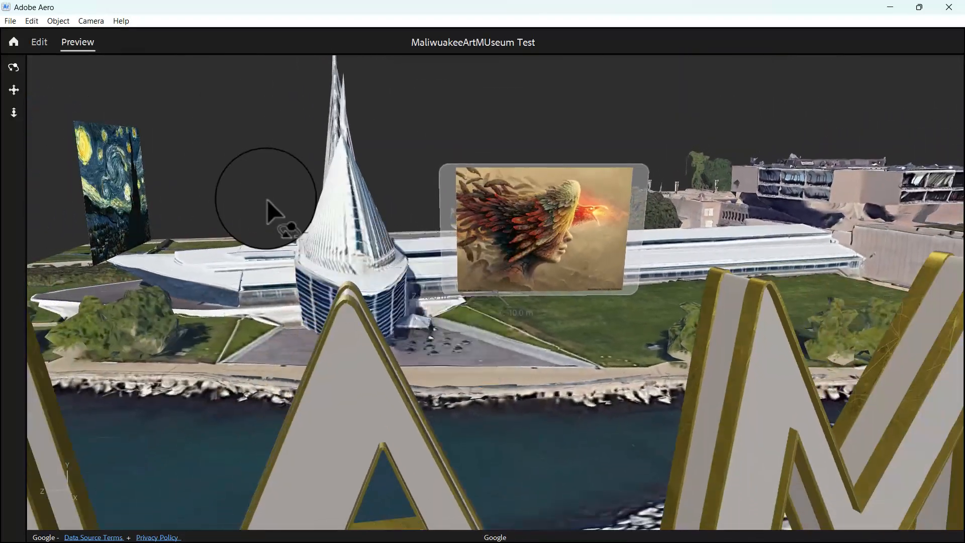
click(39, 42)
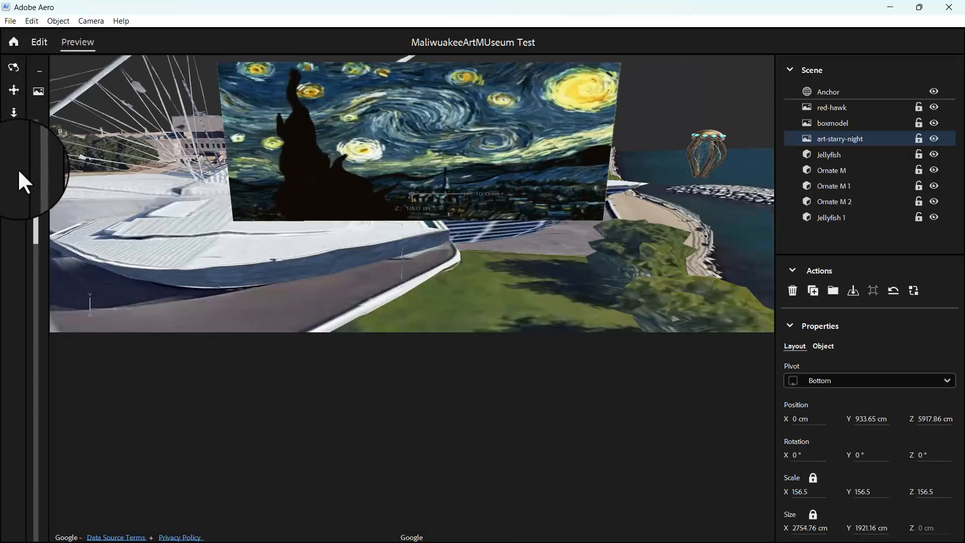